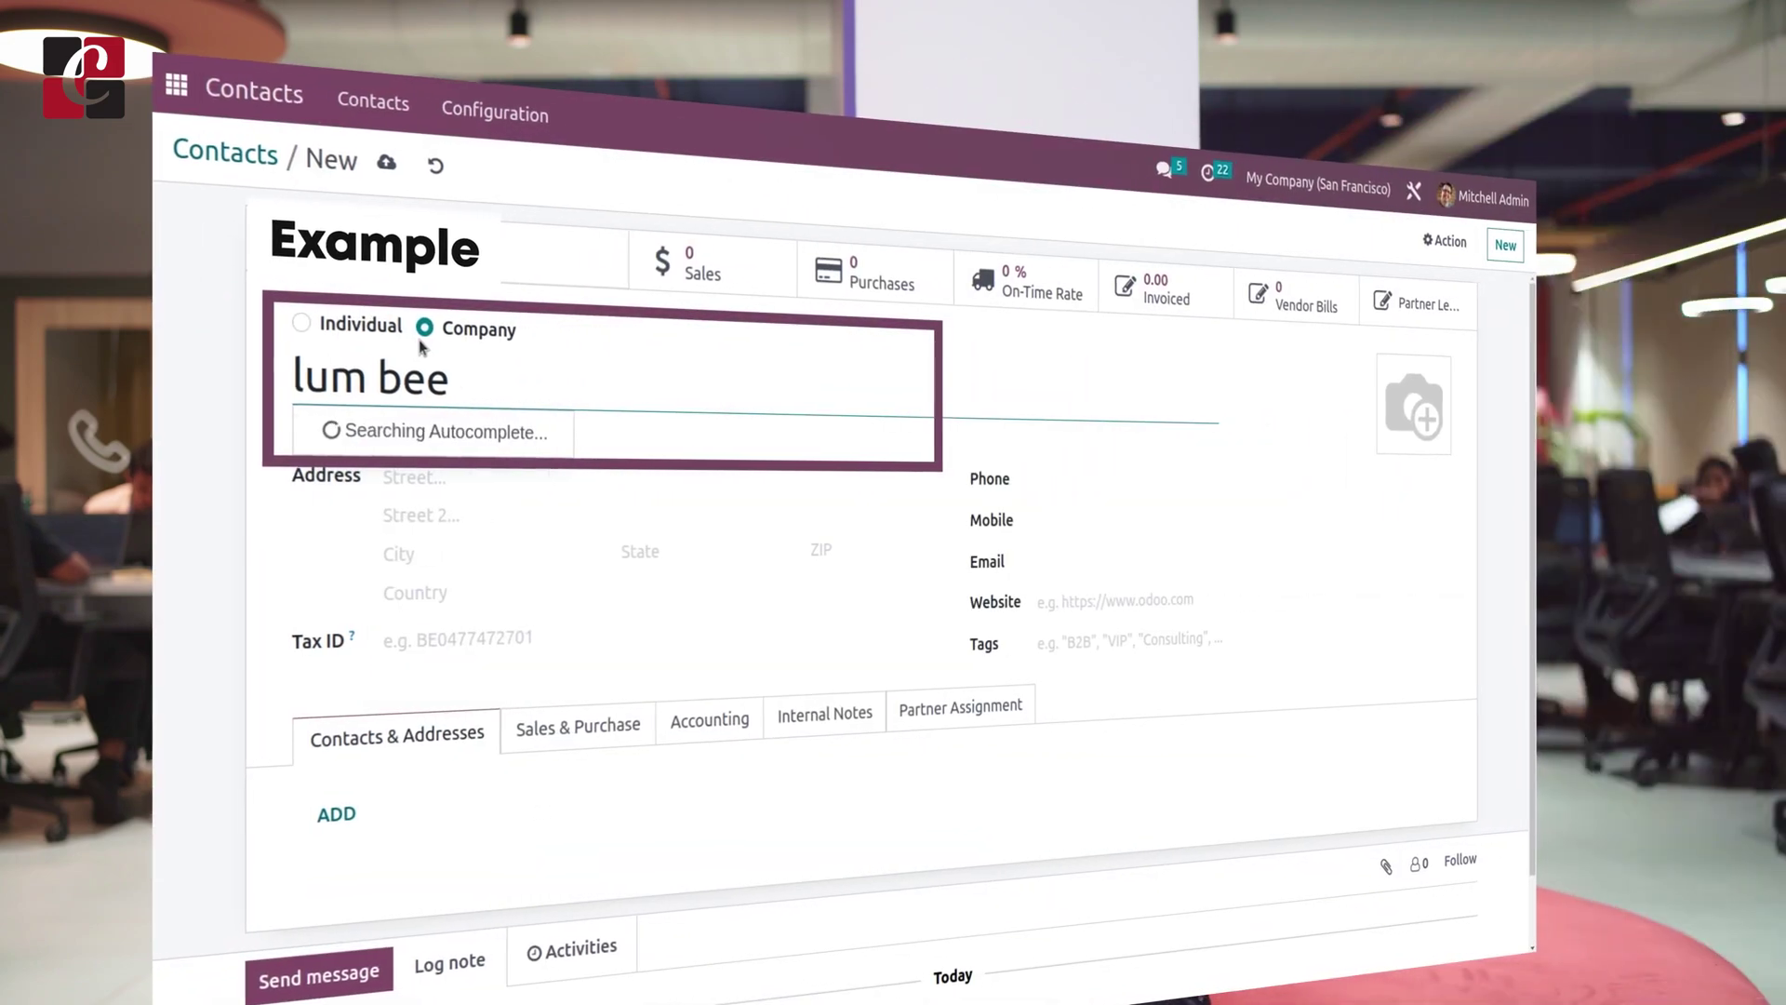
Step: Type 'co oper' and return to the Odoo main app grid showing Data Cleaning
type("co oper")
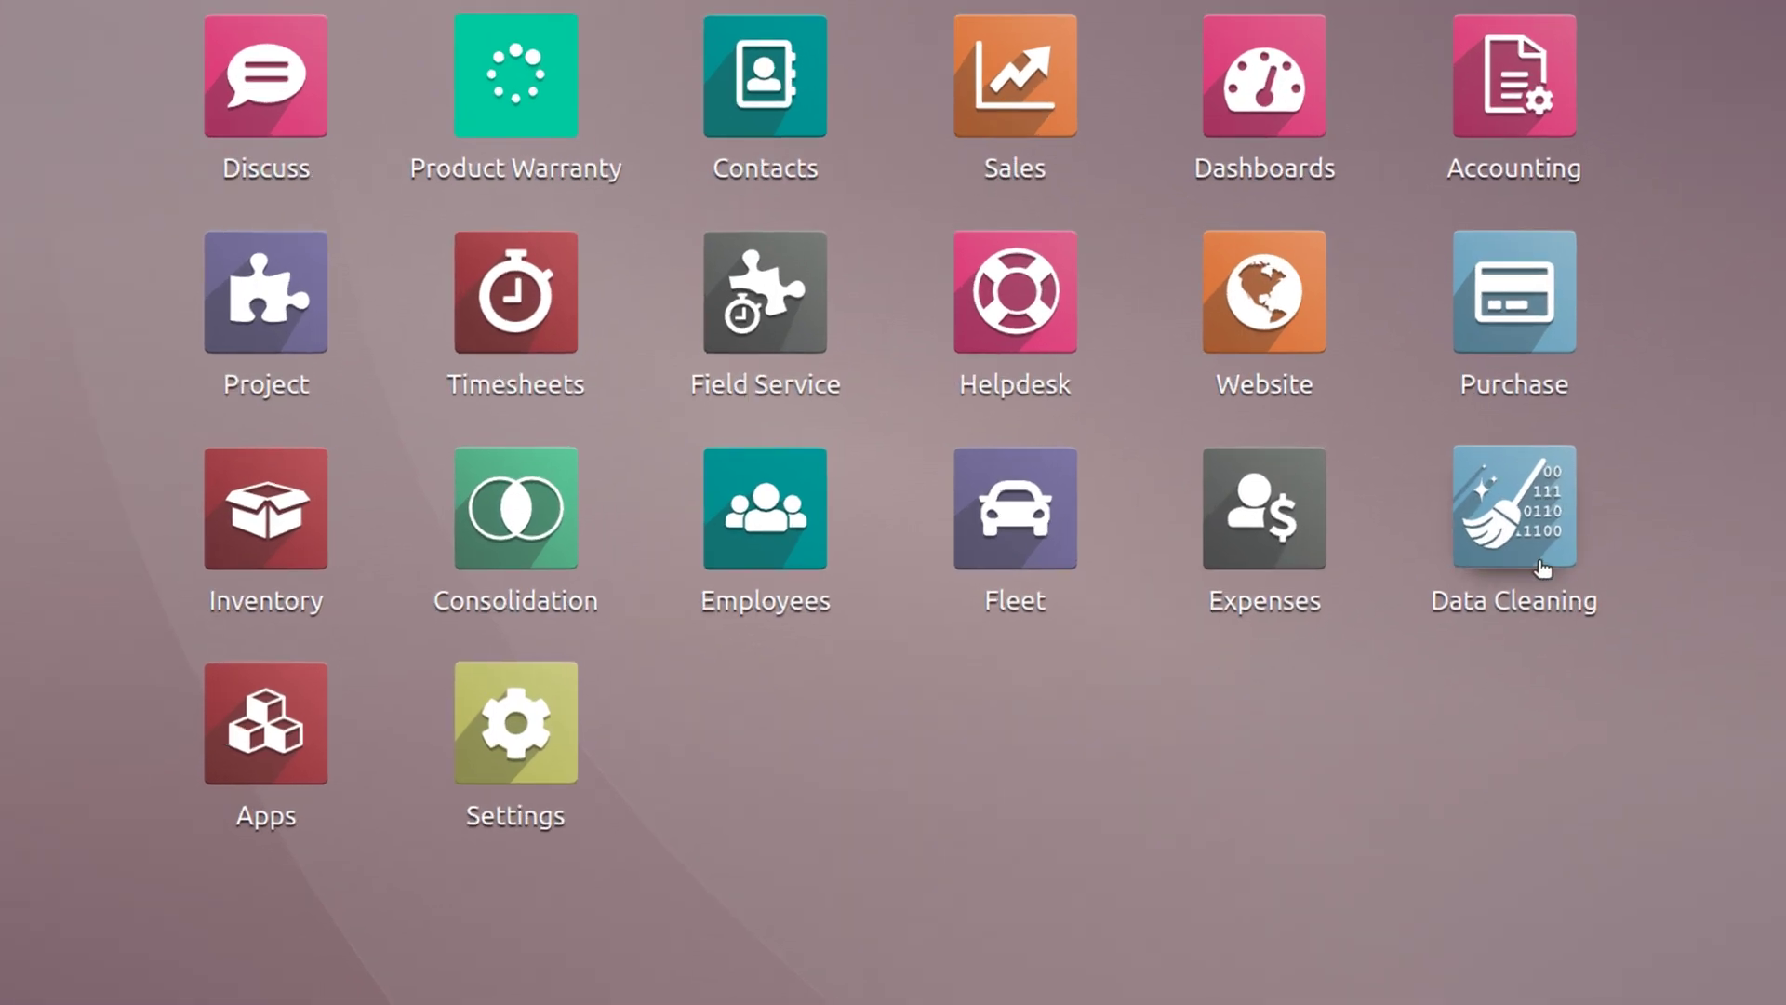
Step: Create a new rule under Data Cleaning's Configuration > Field Cleaning and open its Model list
left_click(1500, 537)
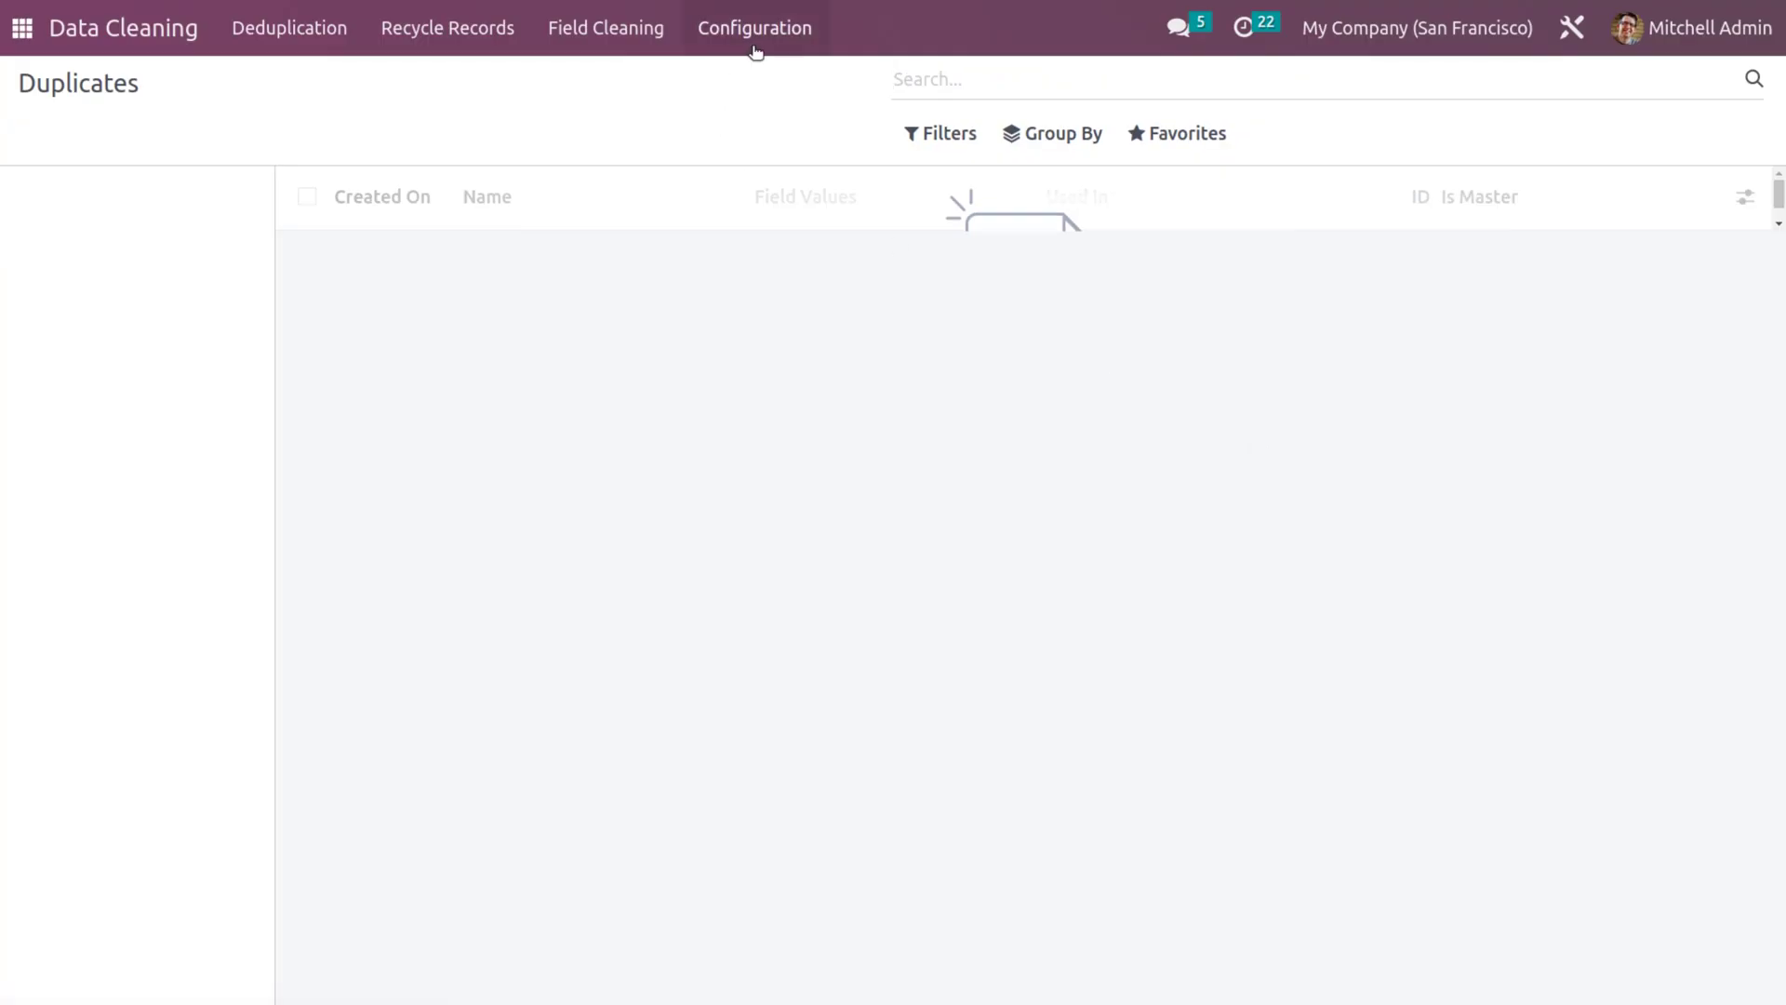
left_click(756, 47)
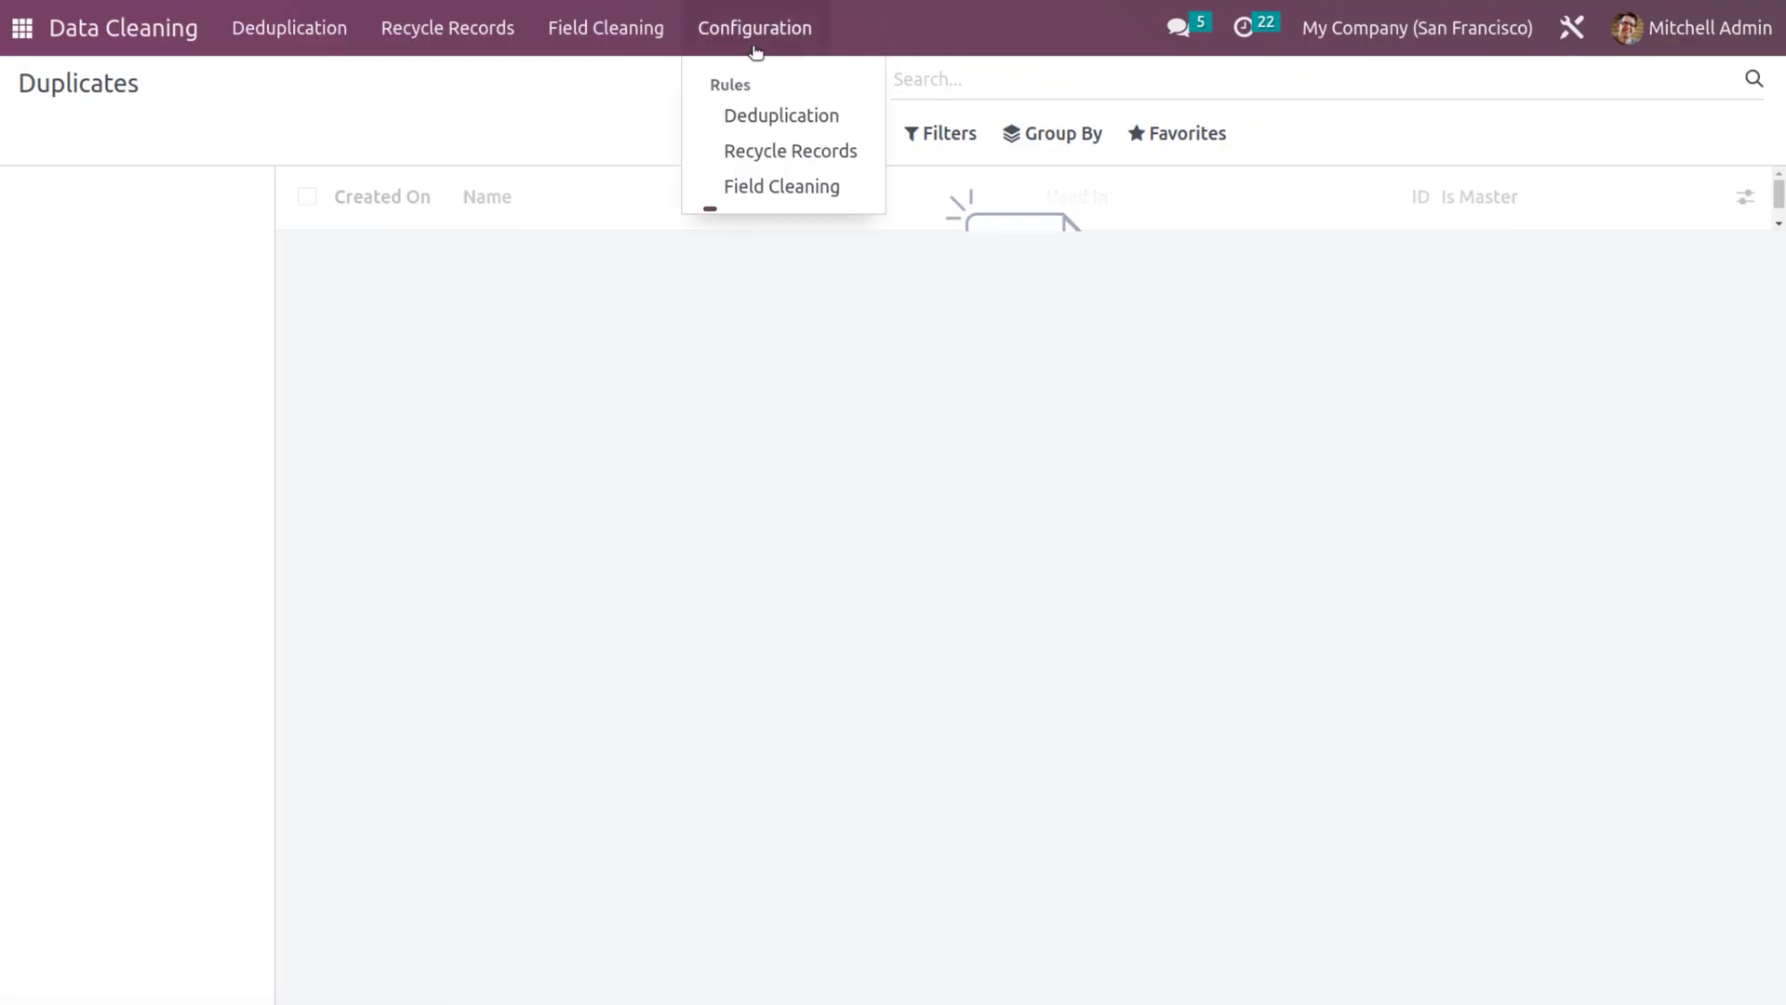
left_click(778, 200)
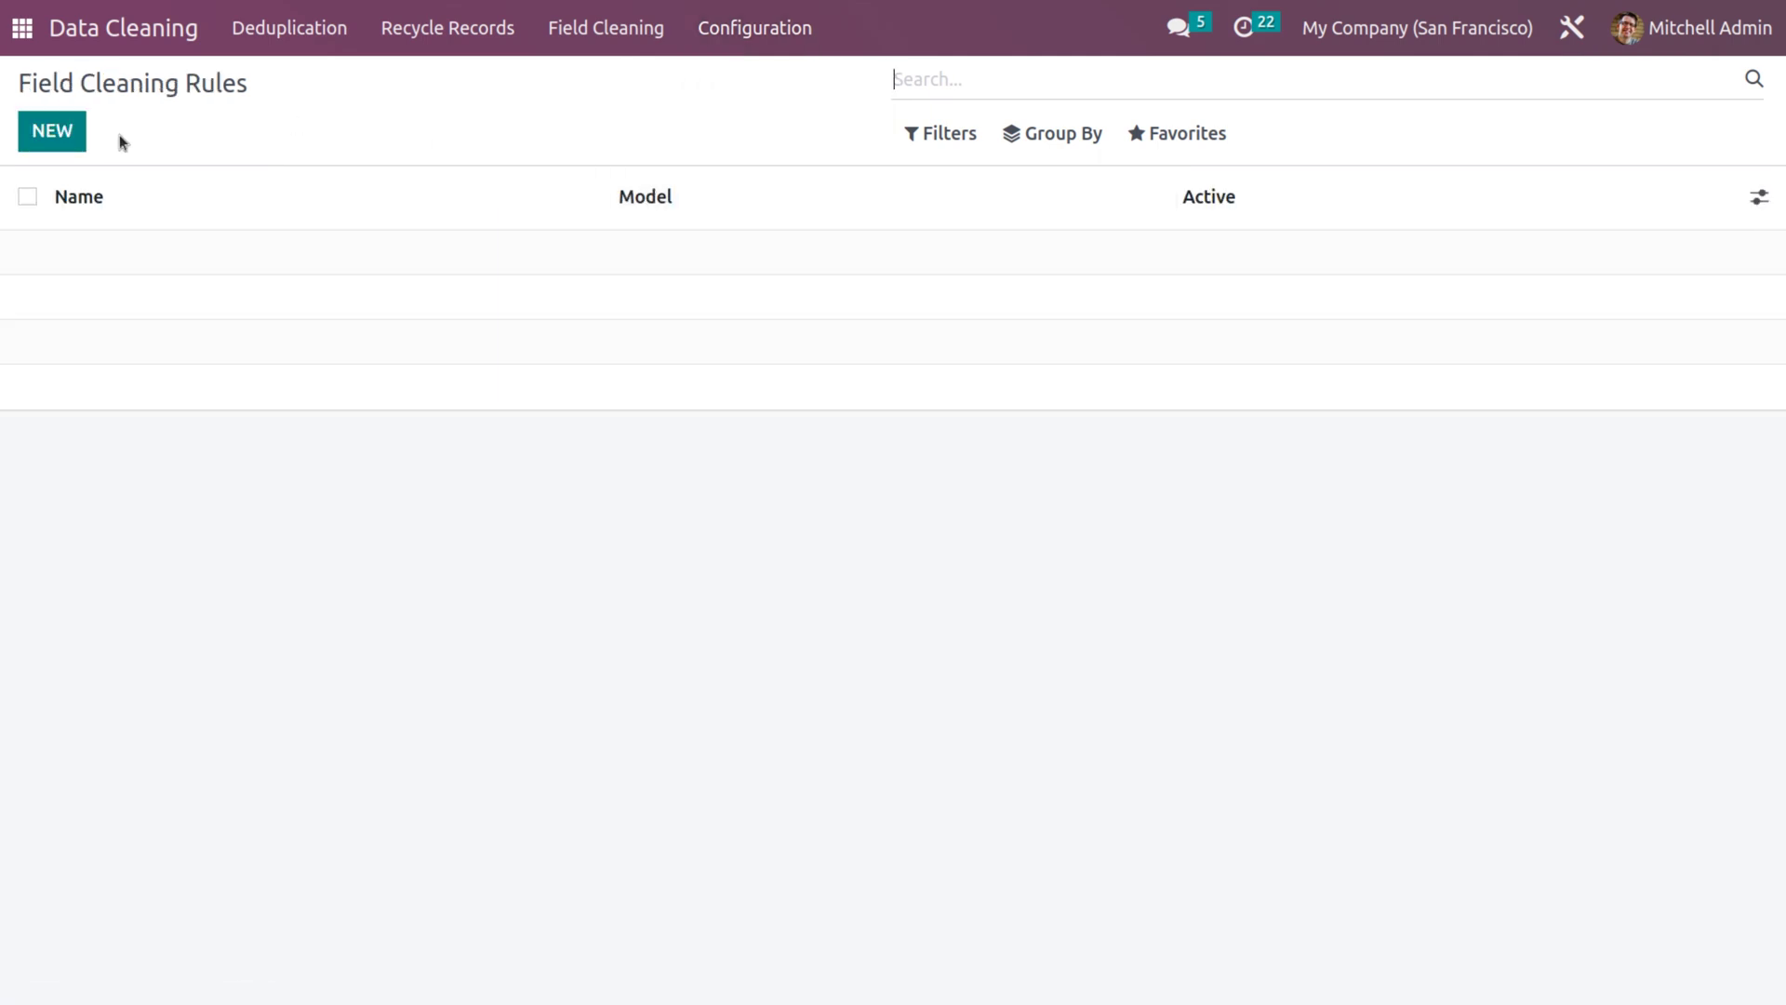
left_click(68, 133)
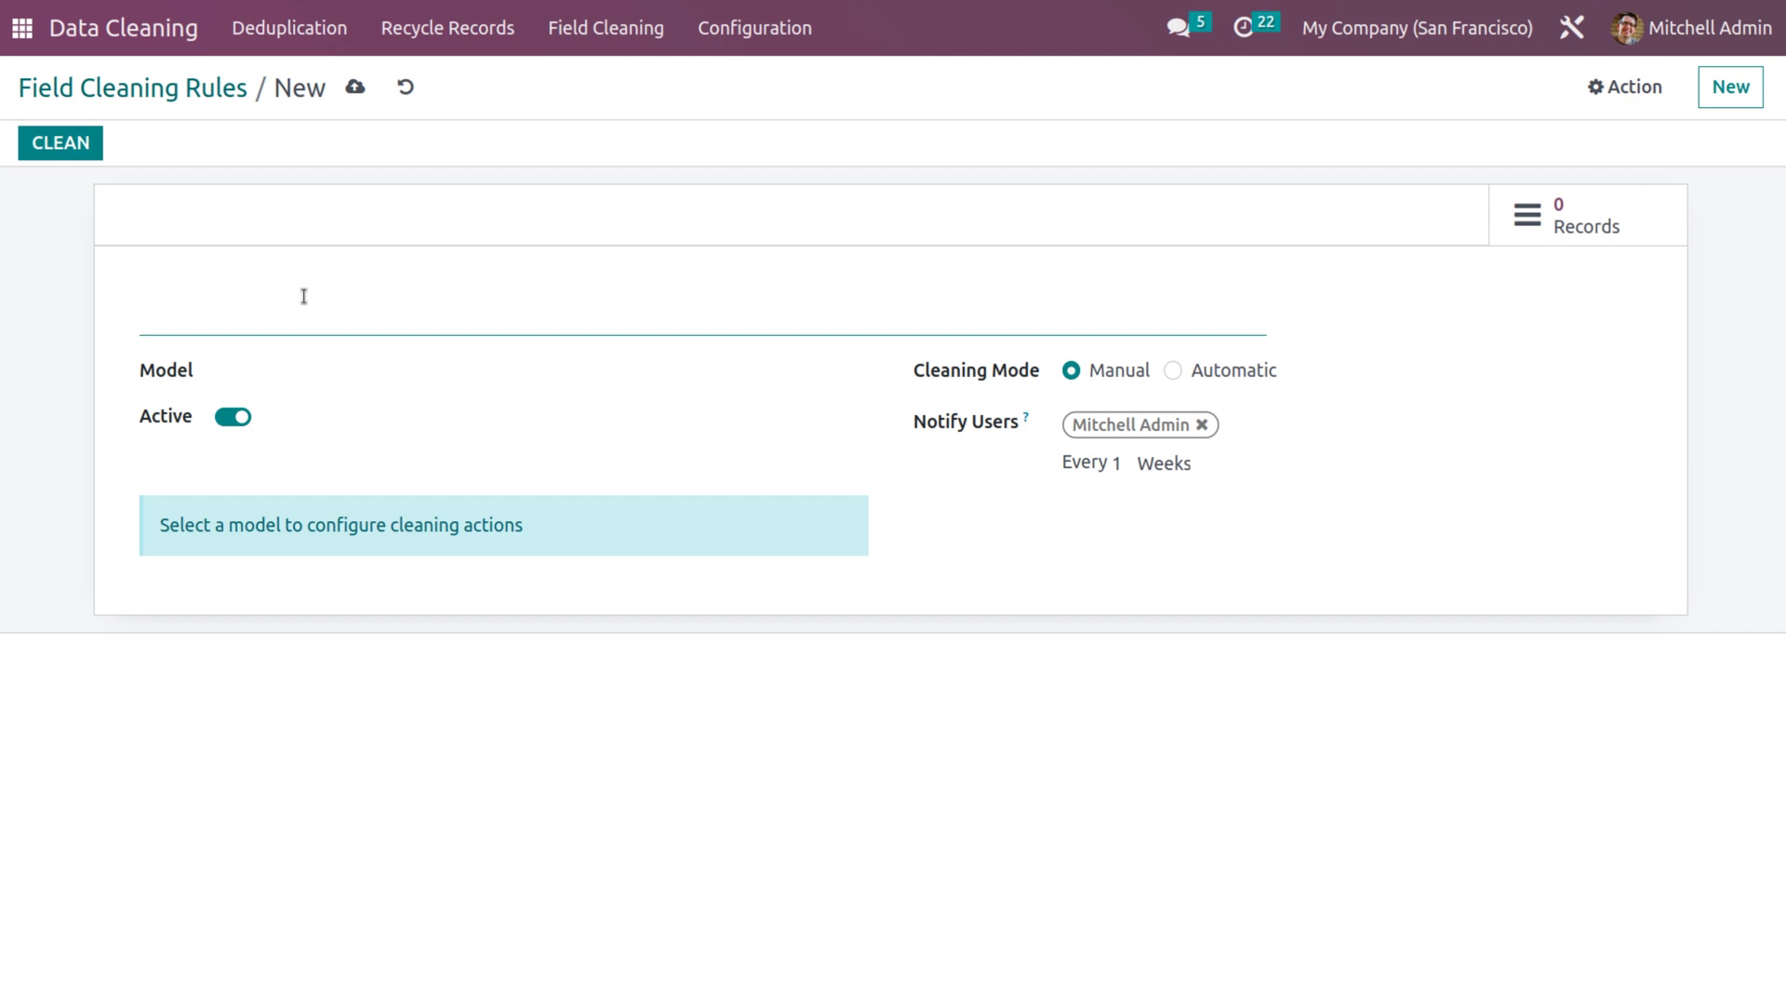
left_click(363, 368)
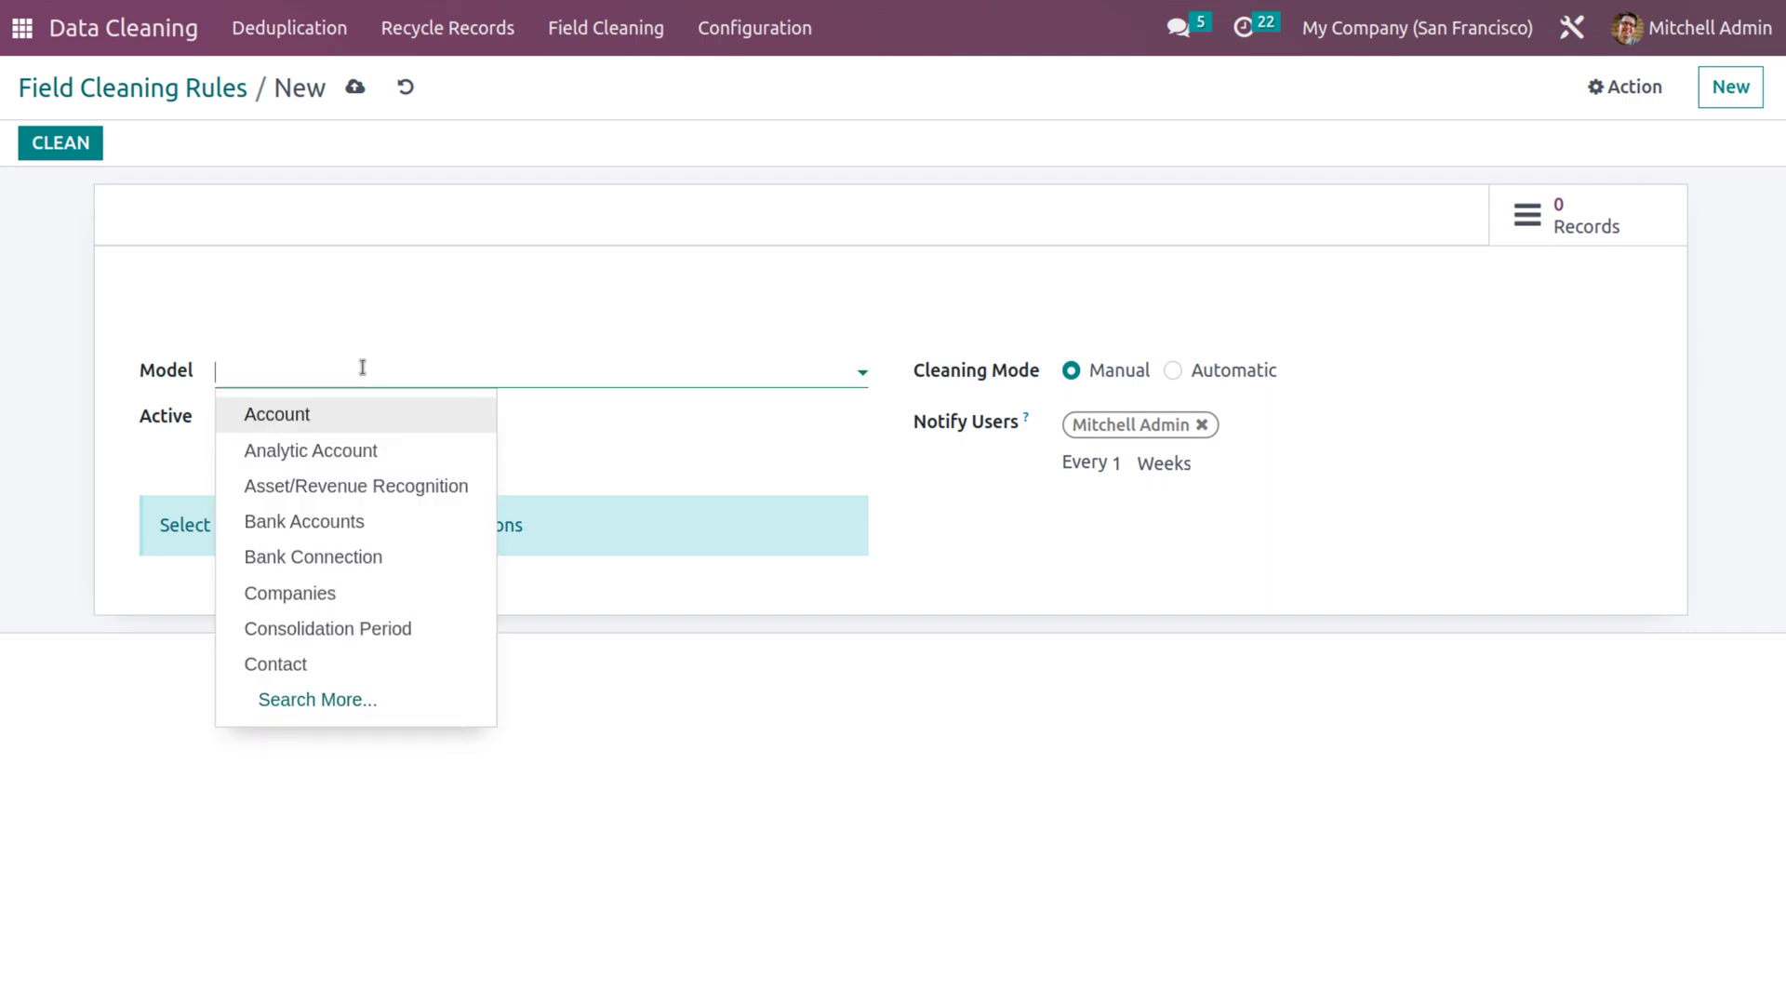
Step: Set the rule's model to Contact, add a second notified user, and keep every 1 Weeks
left_click(335, 663)
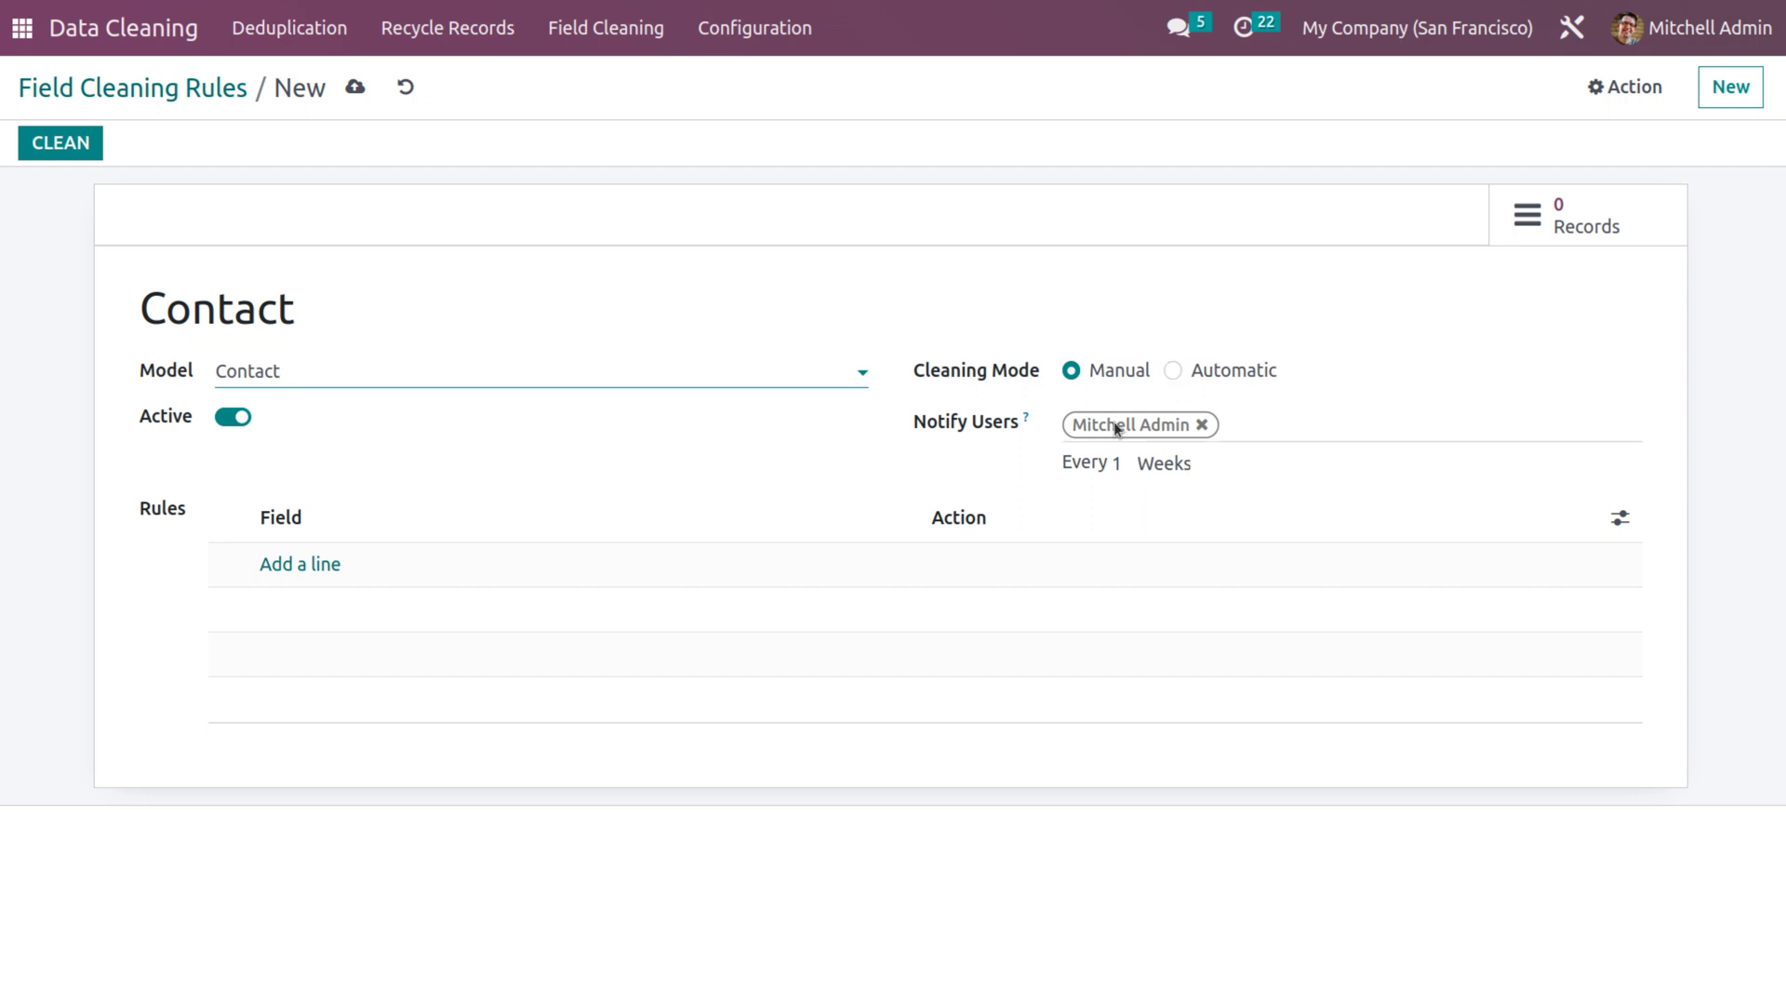
left_click(1273, 420)
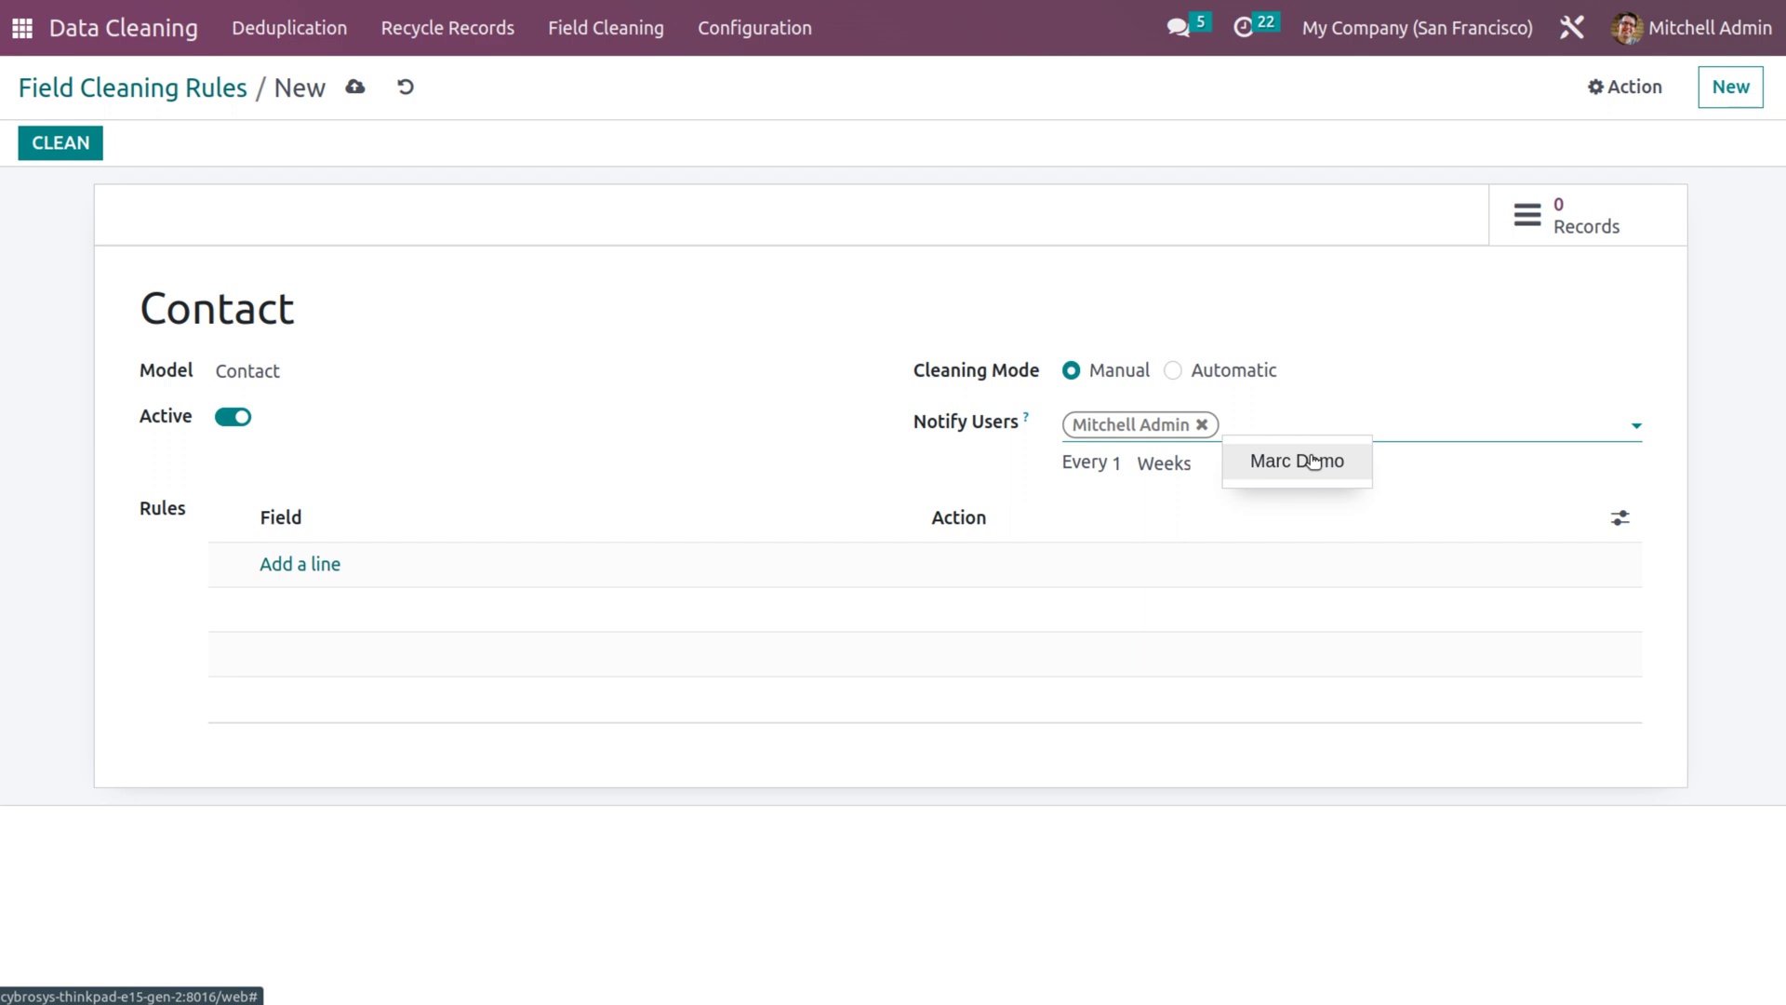
left_click(1302, 460)
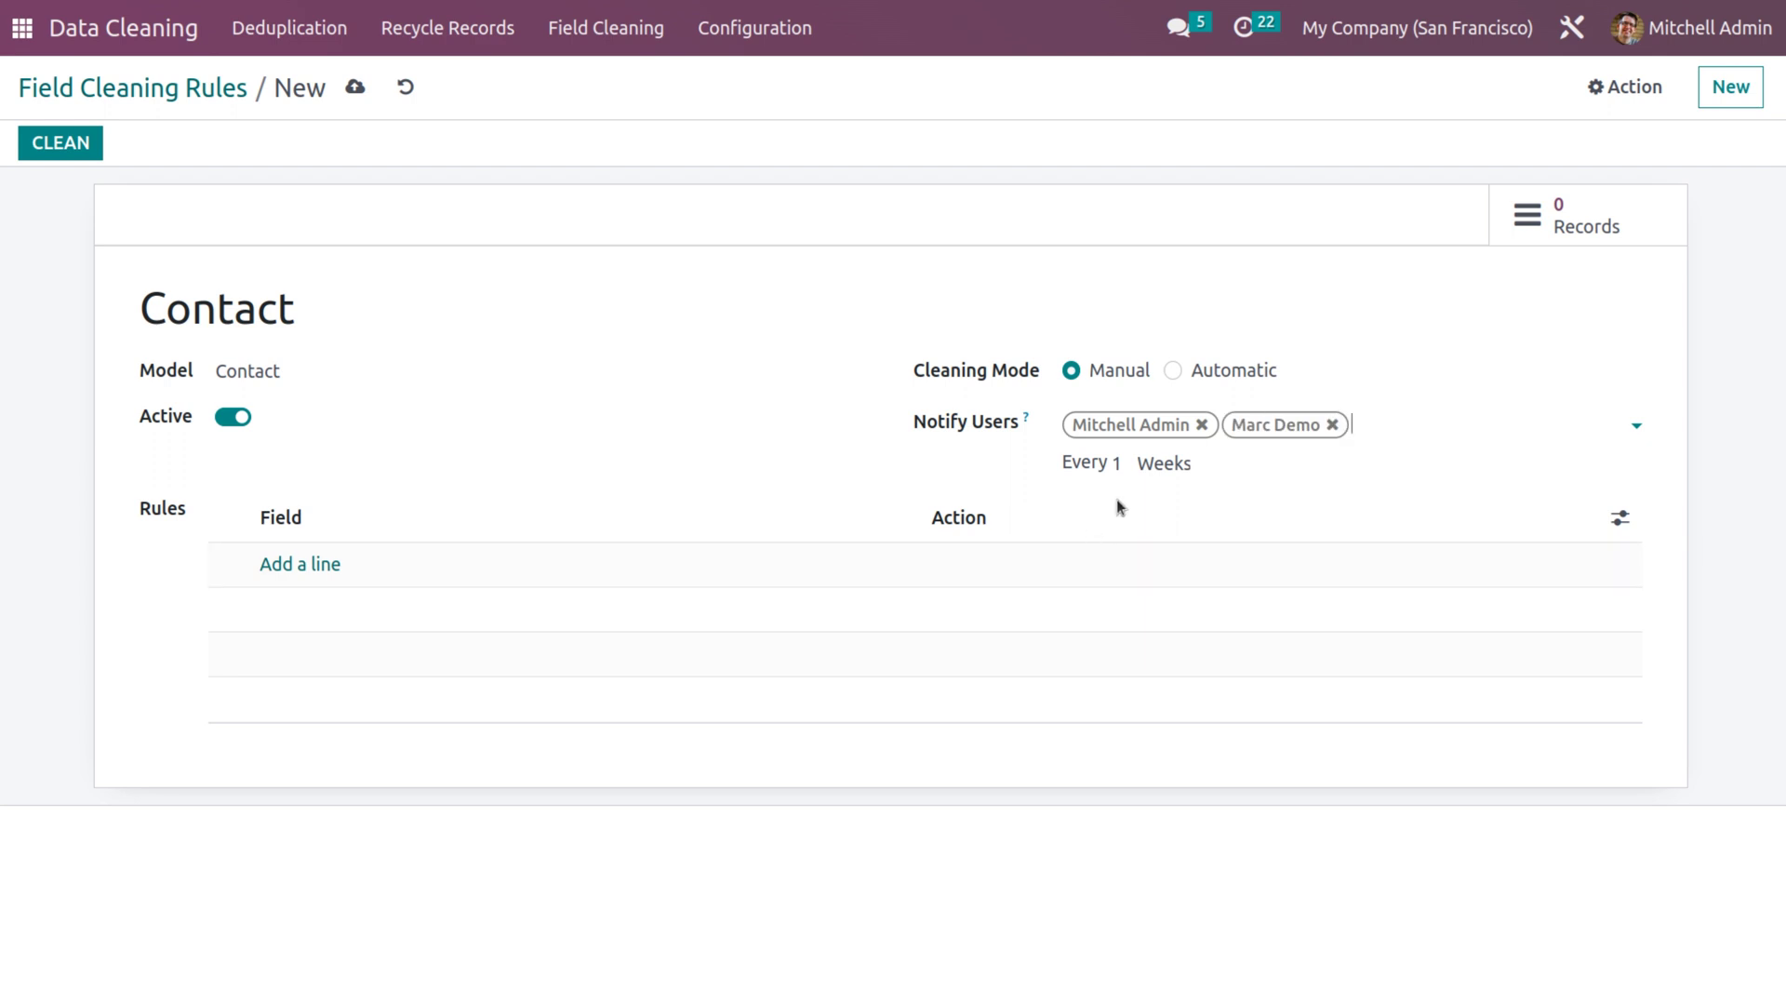
left_click(1194, 465)
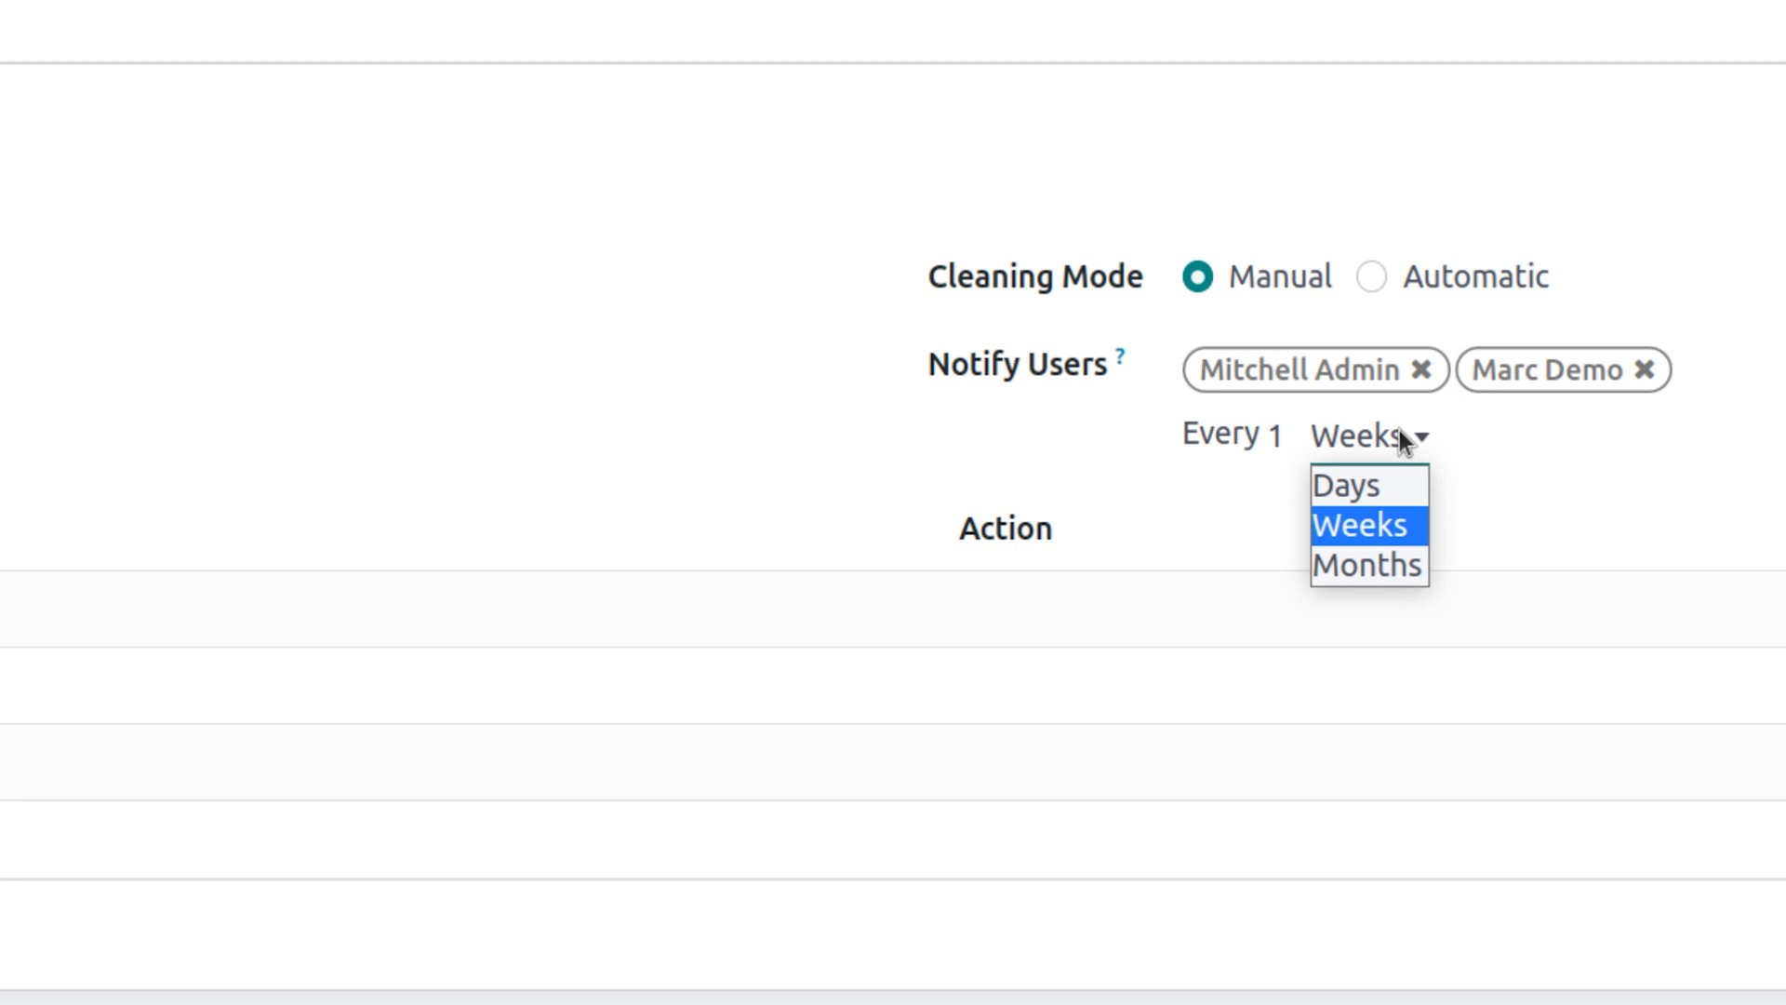
left_click(1365, 521)
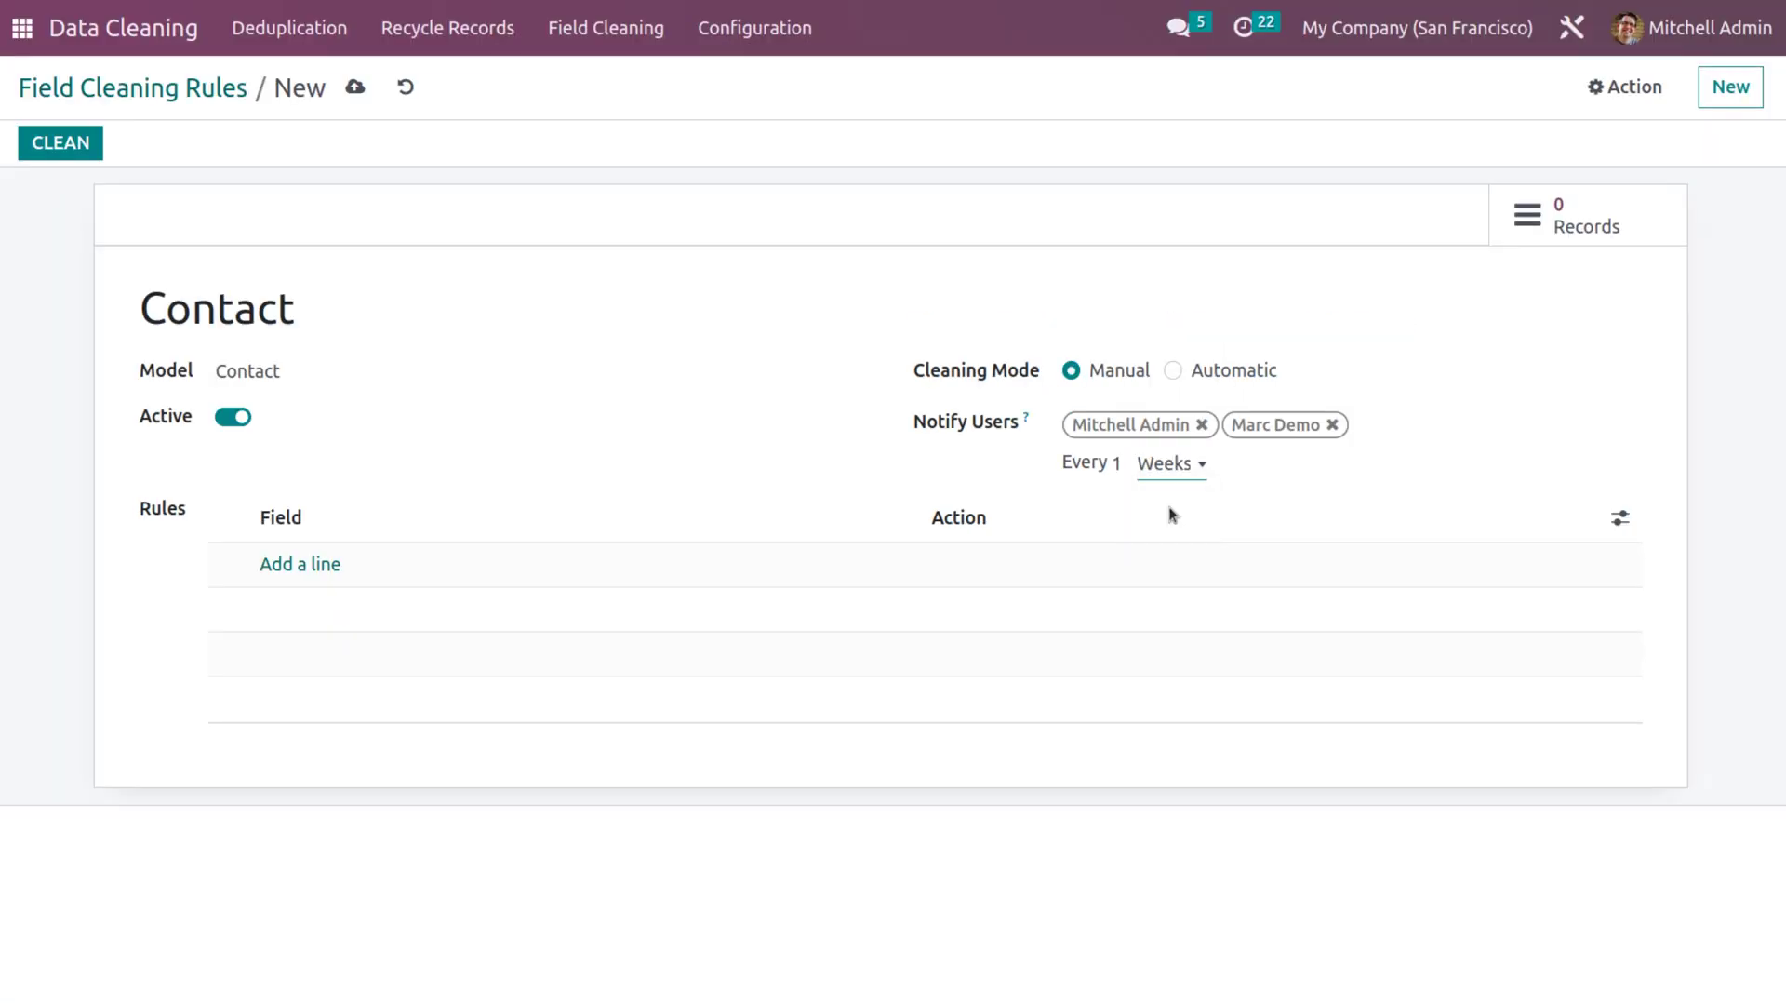
Step: Add a Display Name action with Trim Spaces (All Spaces) to the rule
left_click(286, 562)
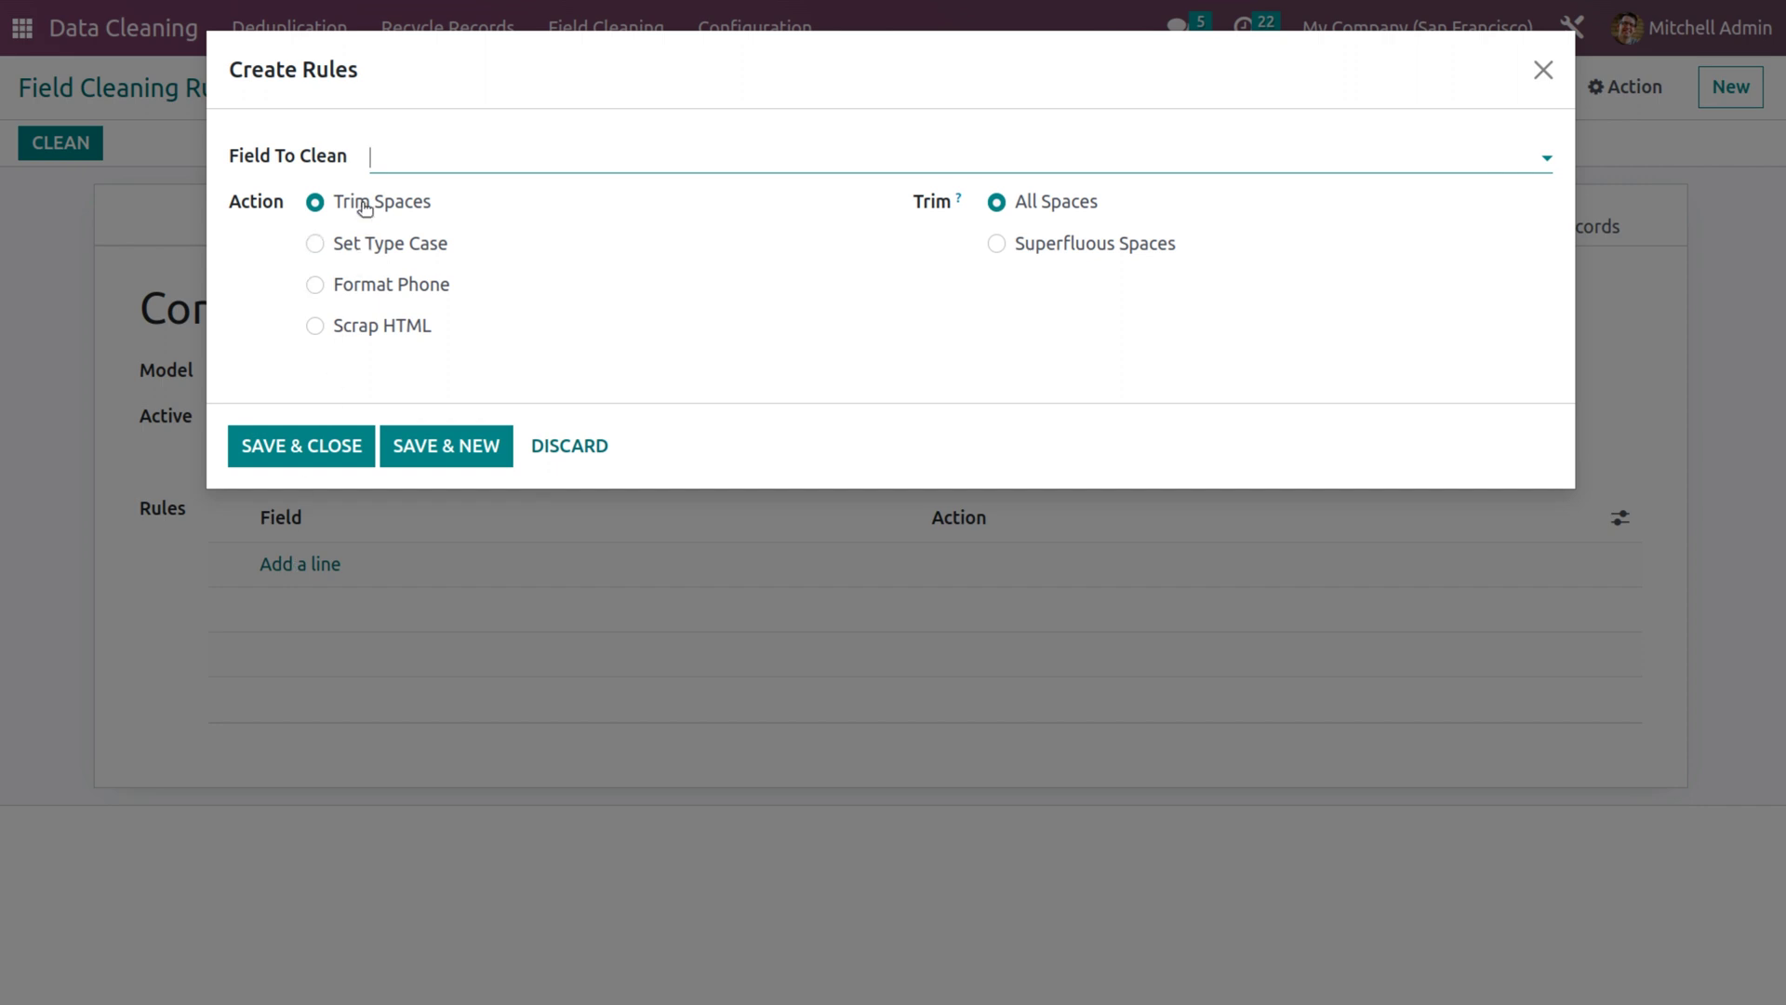
left_click(407, 161)
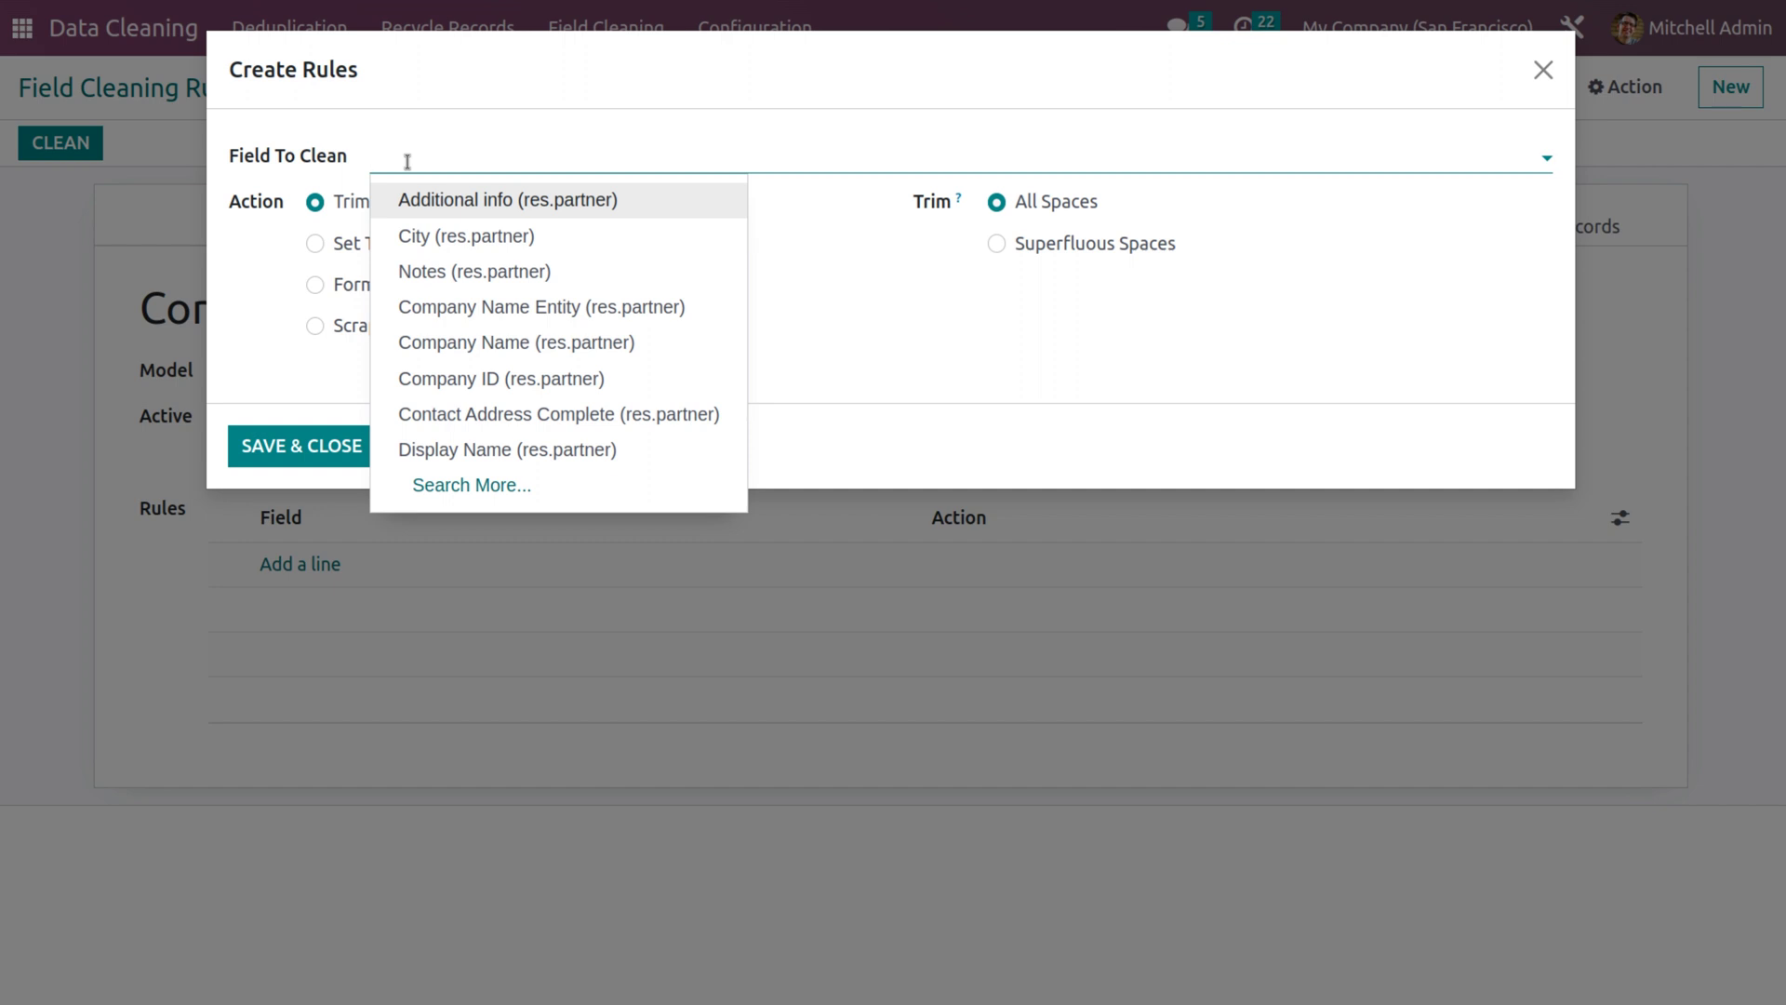
left_click(470, 451)
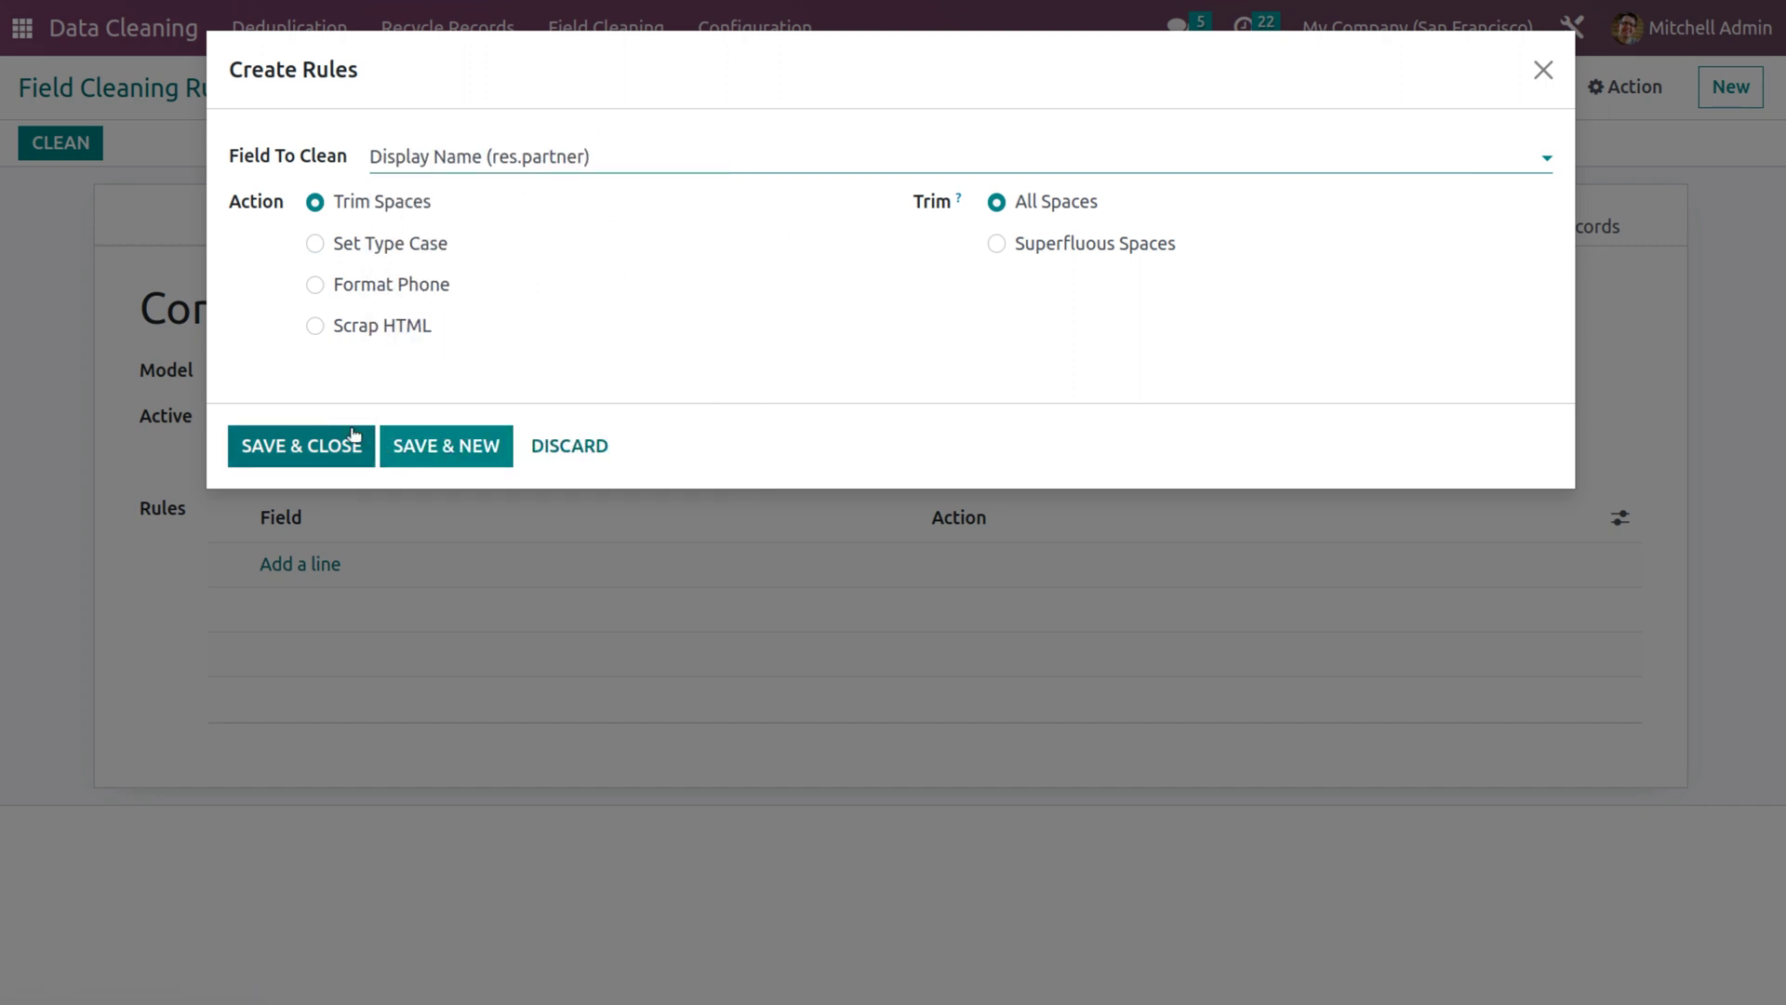
left_click(442, 448)
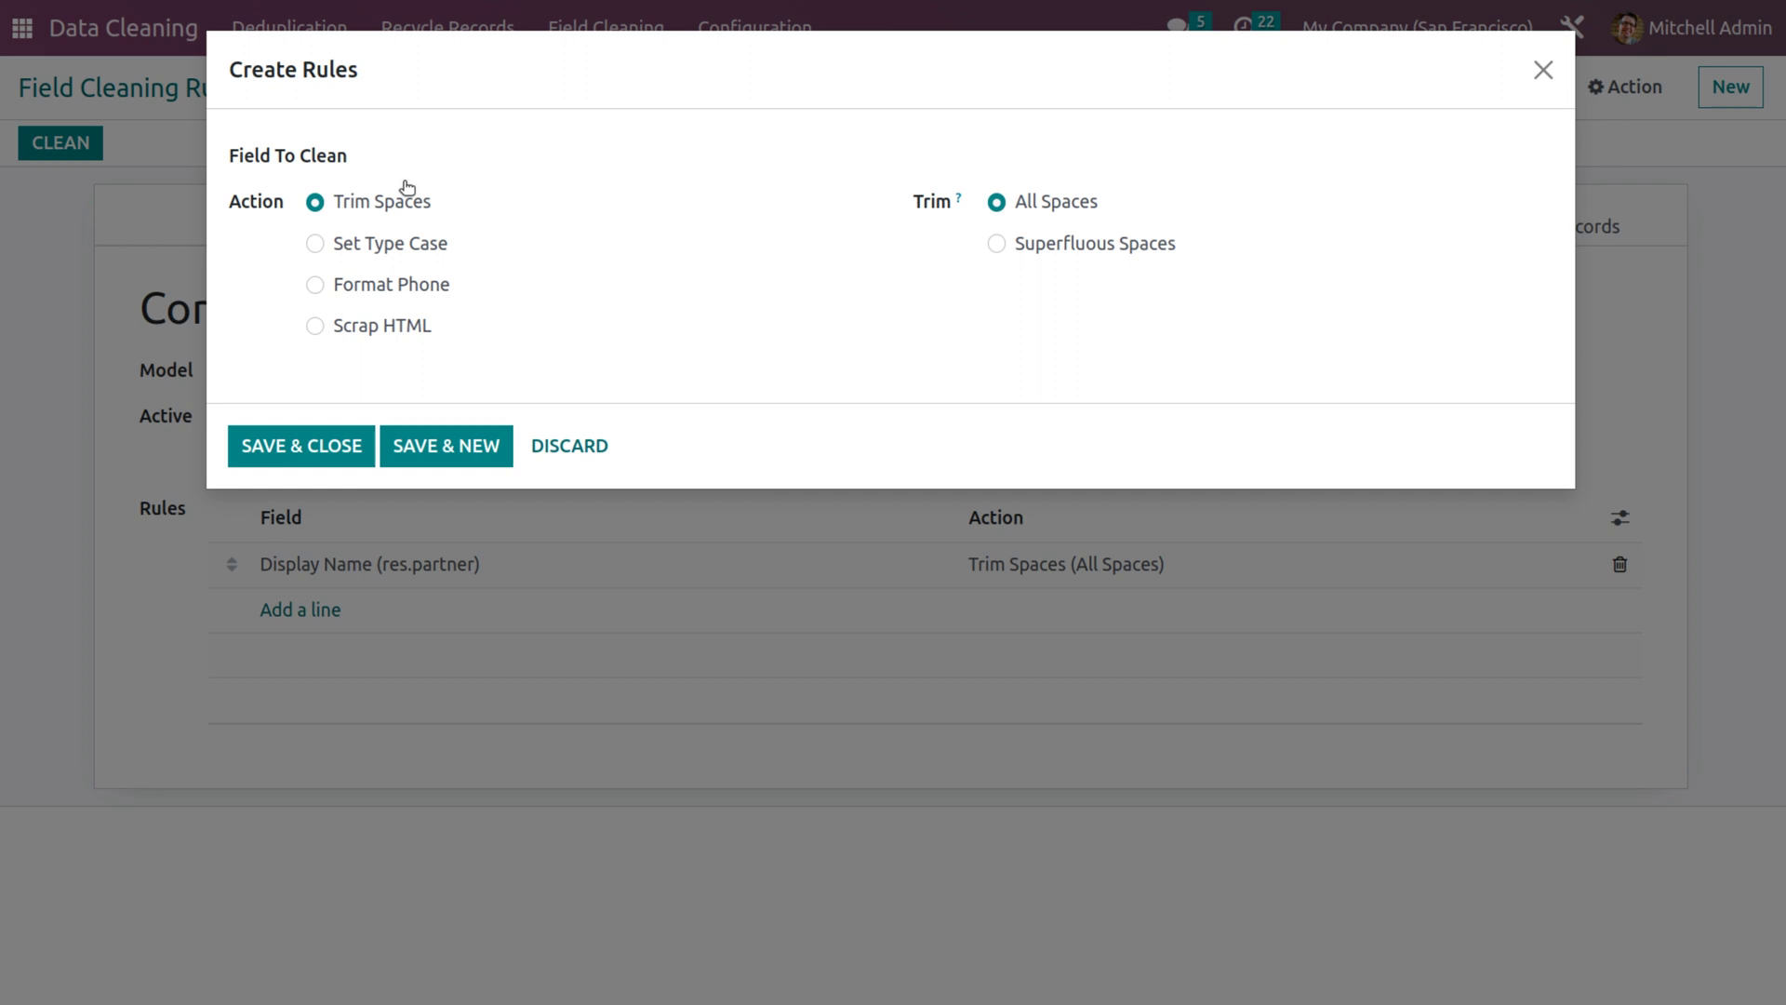
Step: Add a second Display Name action set to Set Type Case
left_click(418, 147)
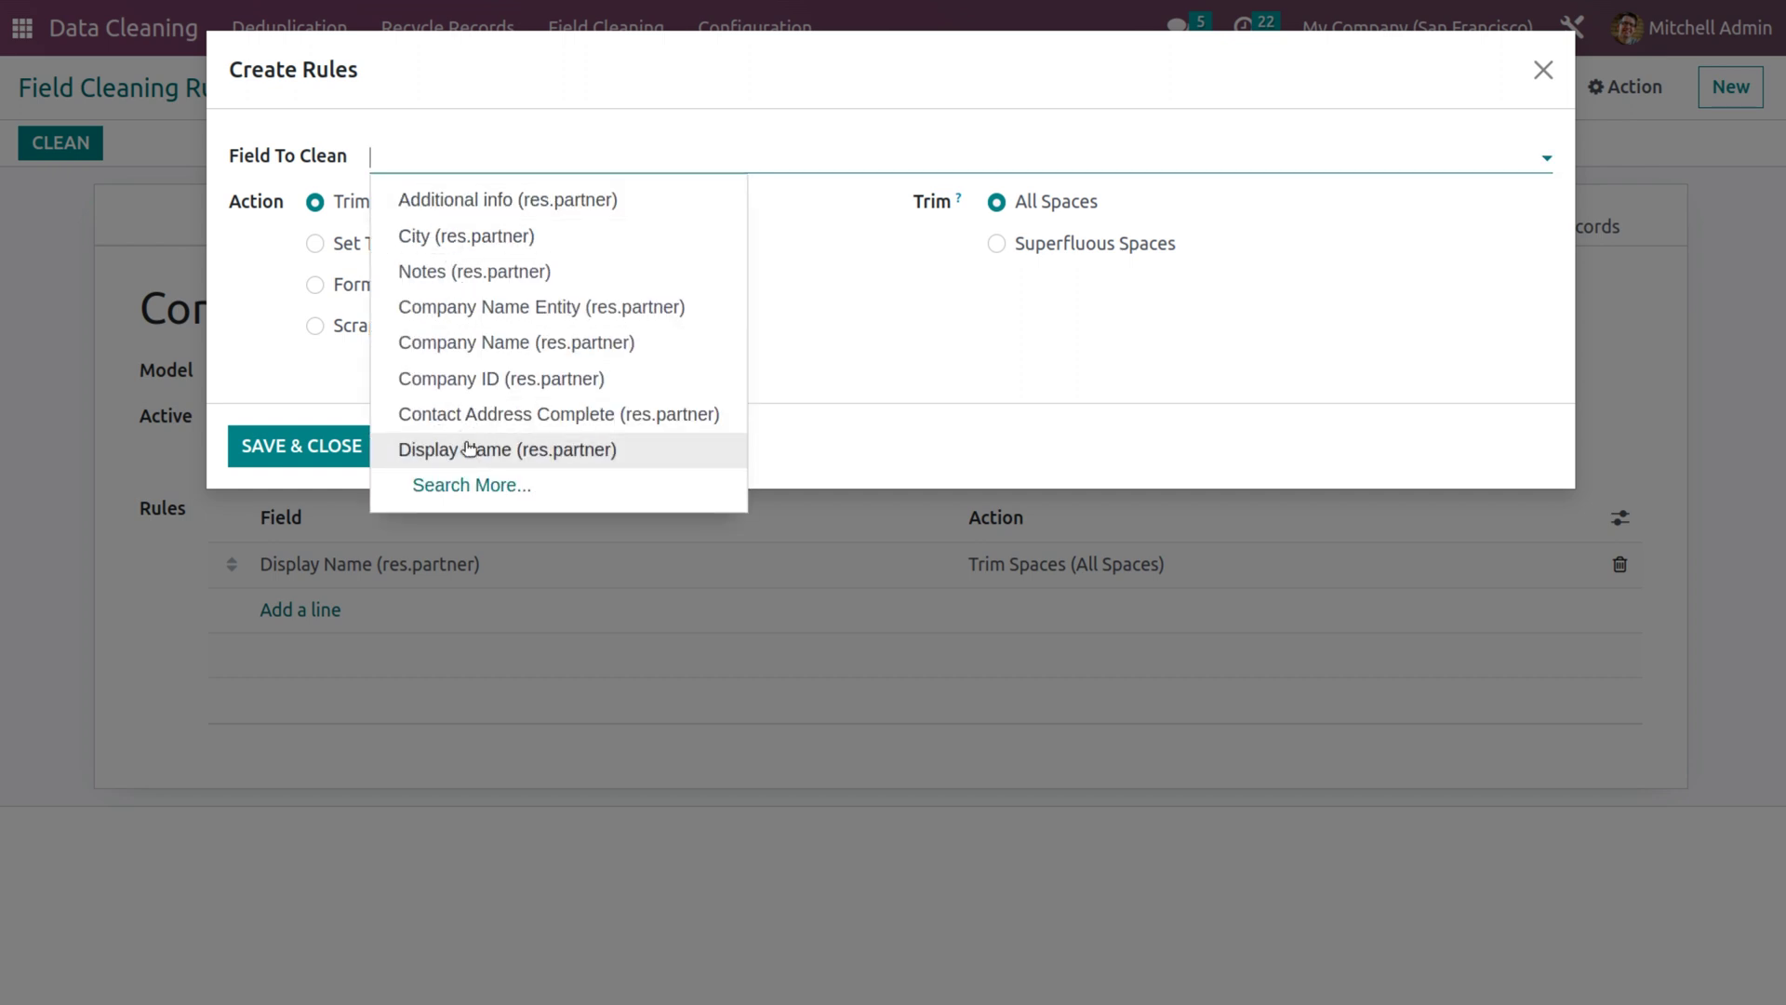
left_click(466, 450)
left_click(372, 245)
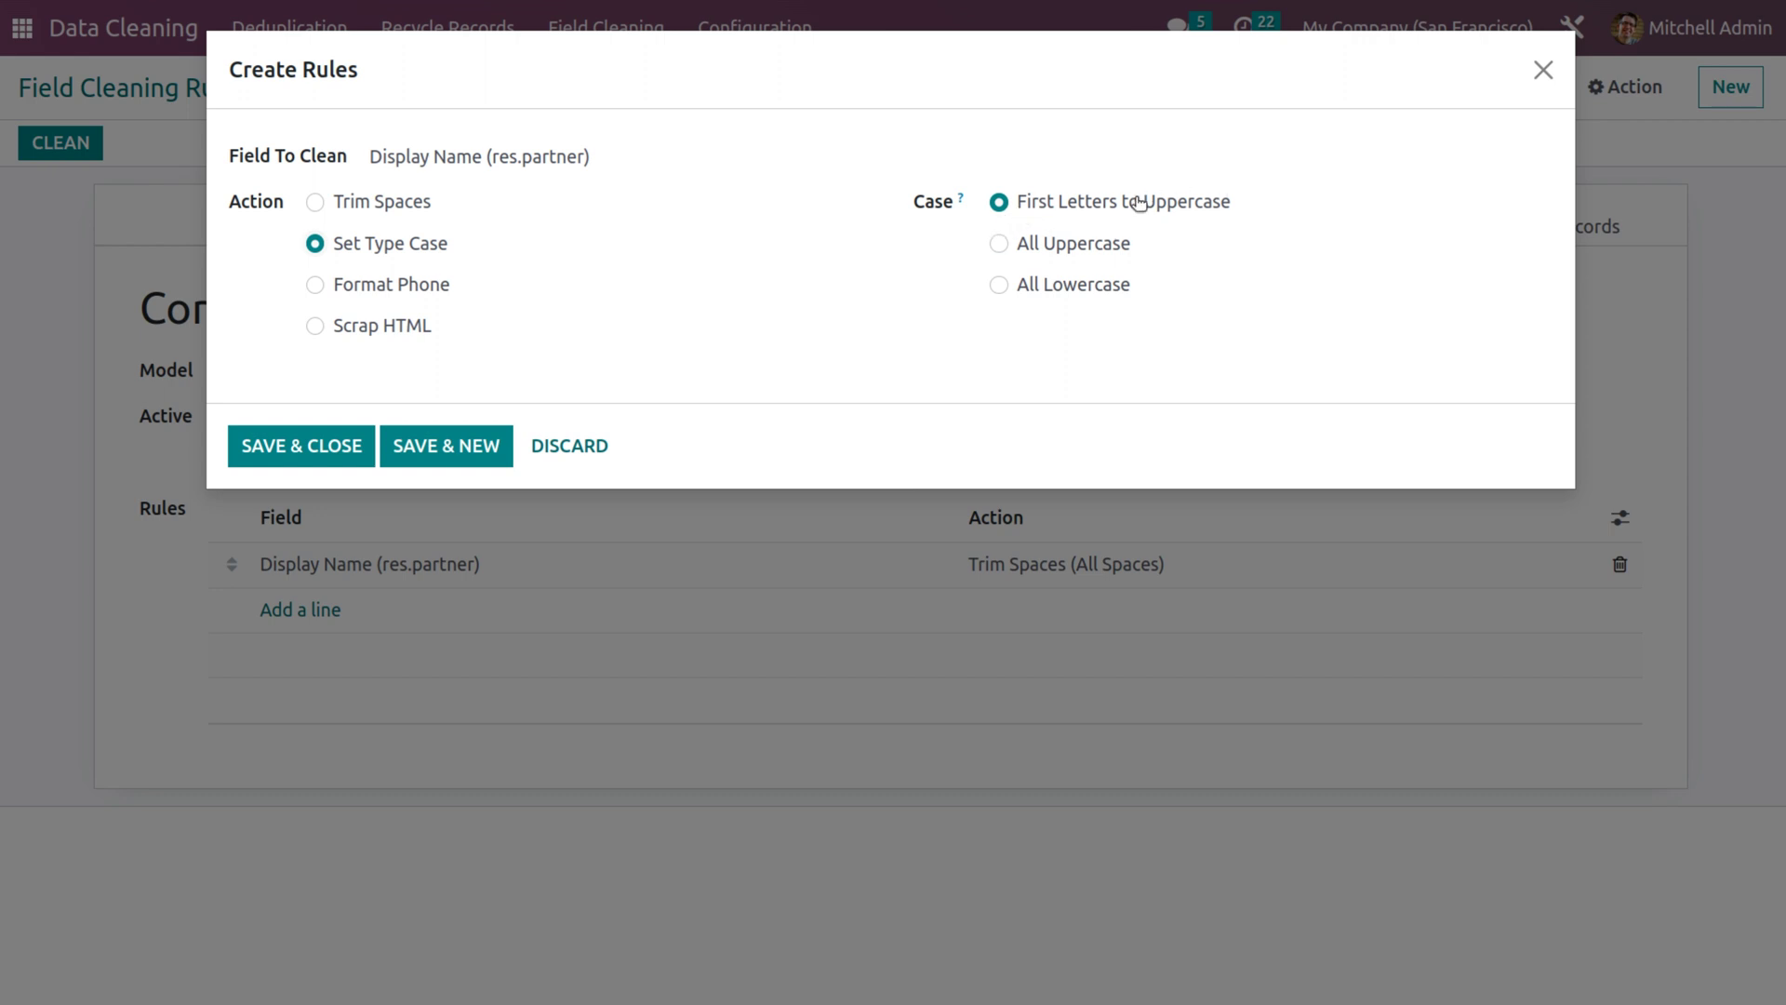
Step: Save the Set Type Case action and the Contact field cleaning rule
left_click(299, 447)
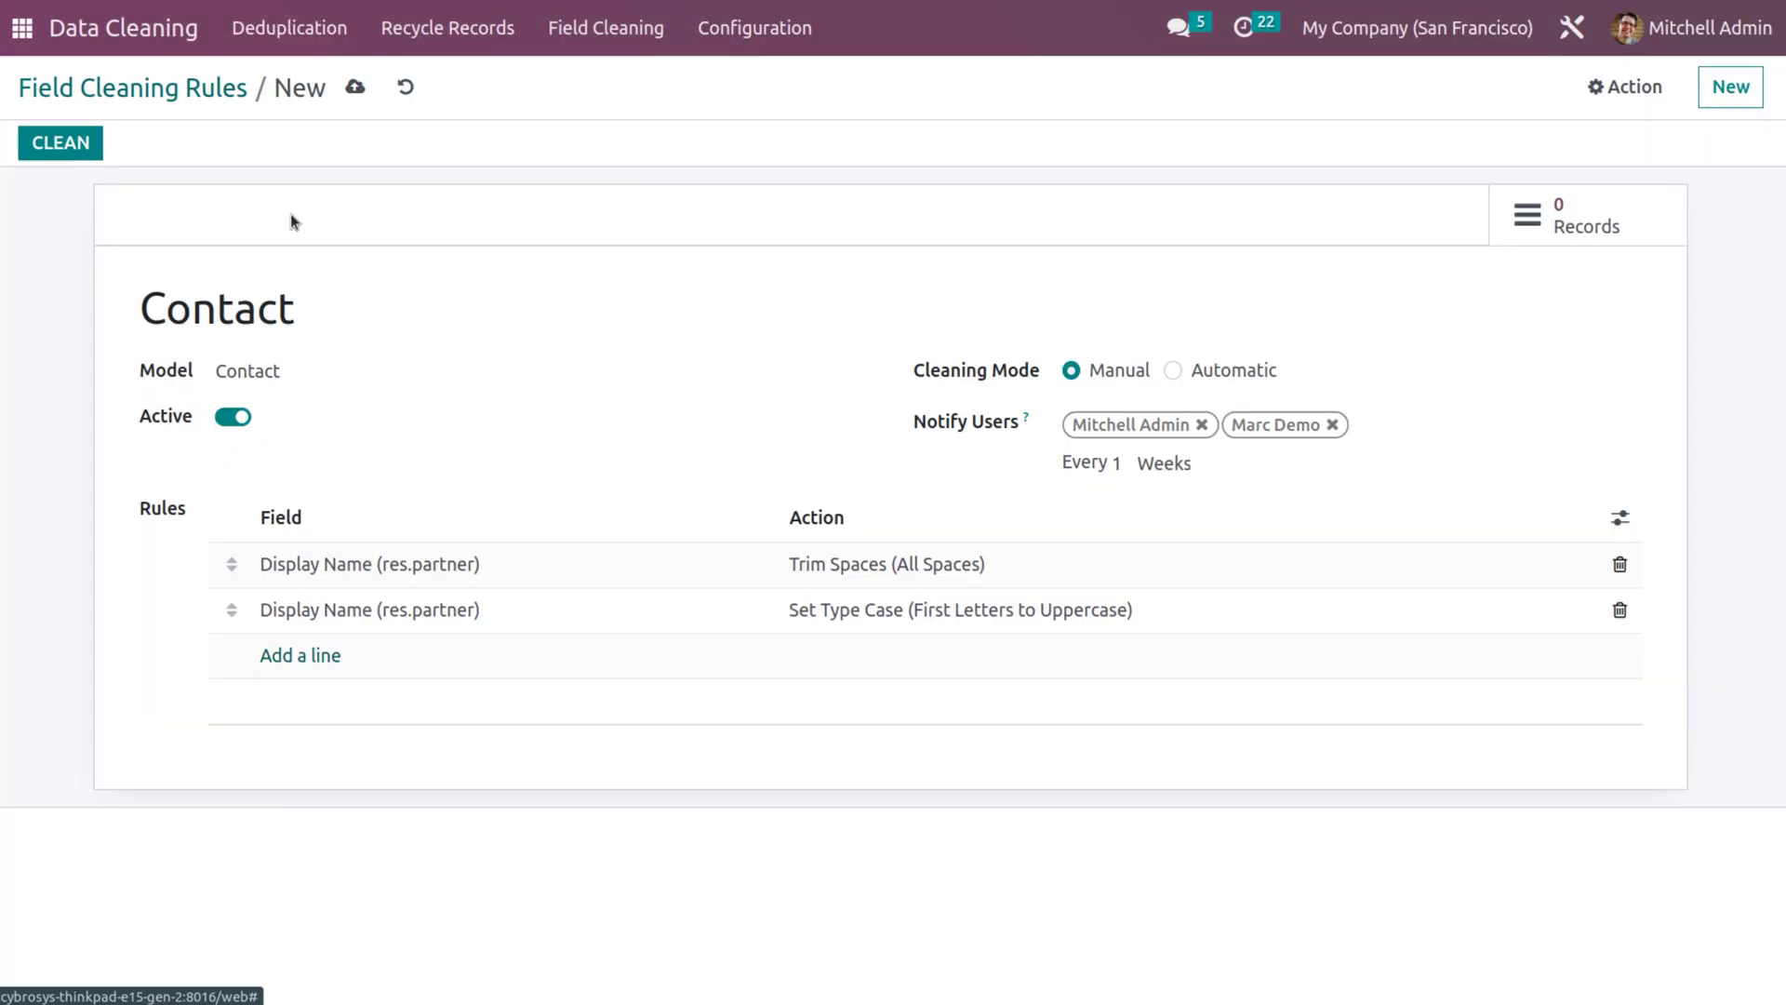
left_click(354, 86)
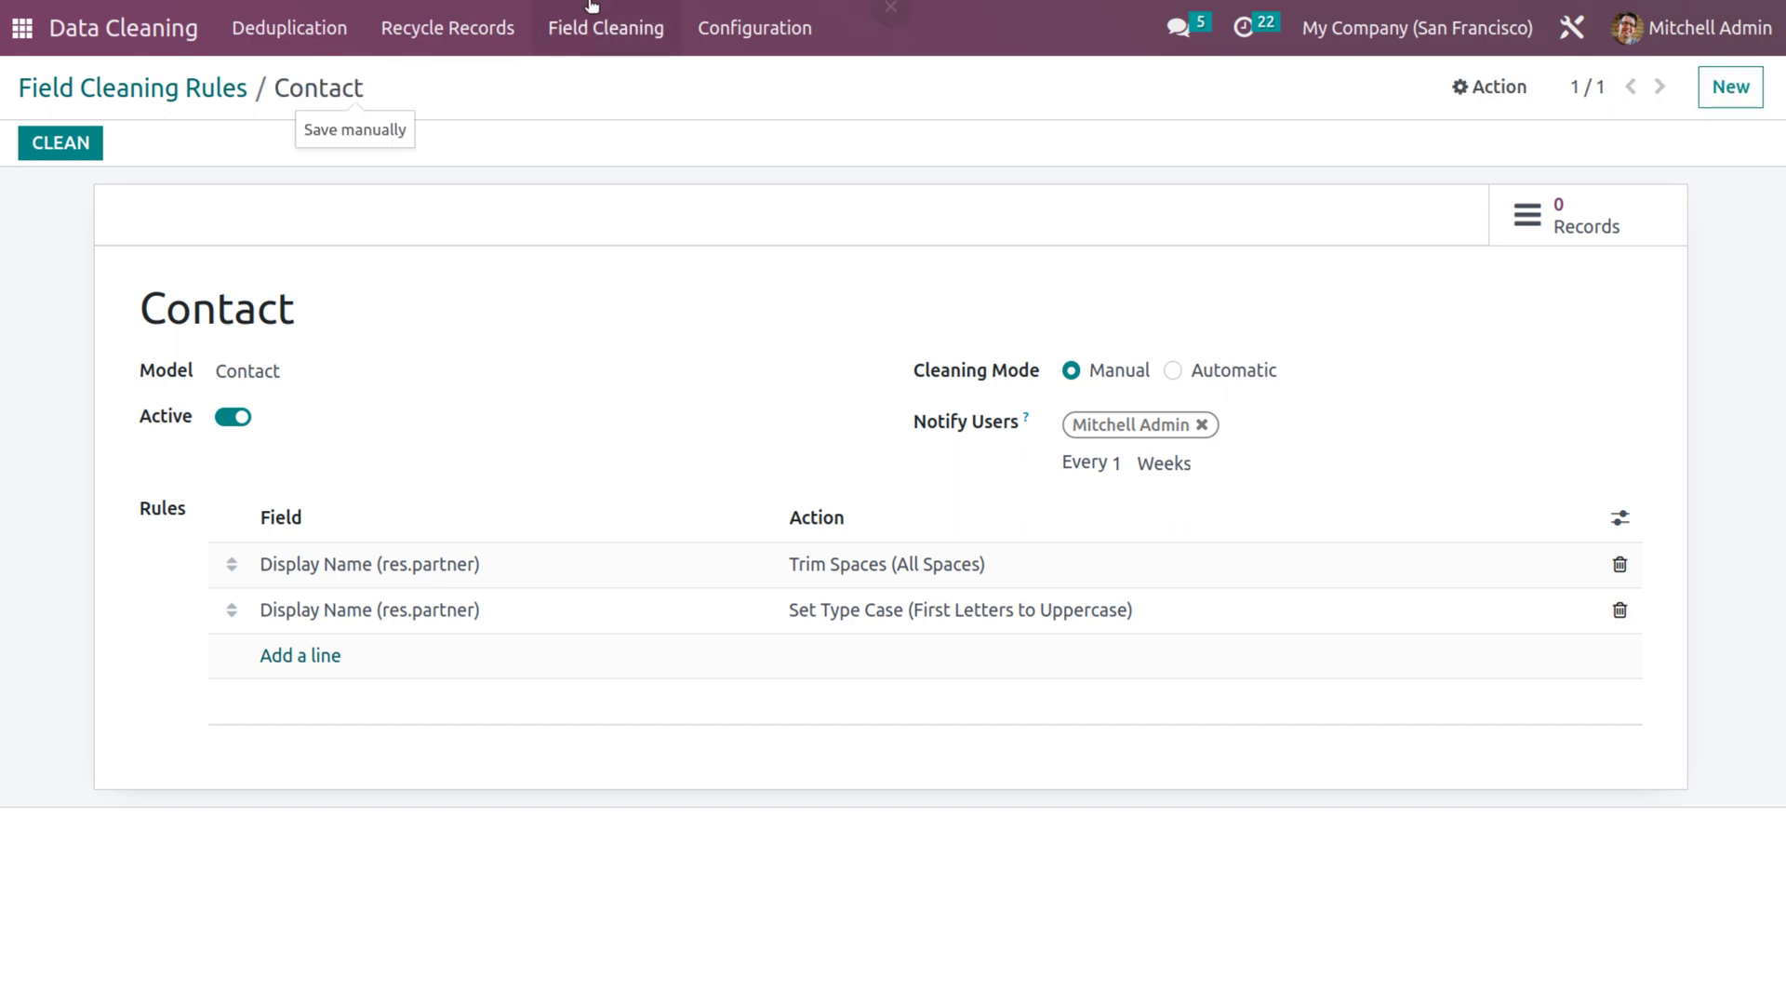
left_click(20, 31)
type("c")
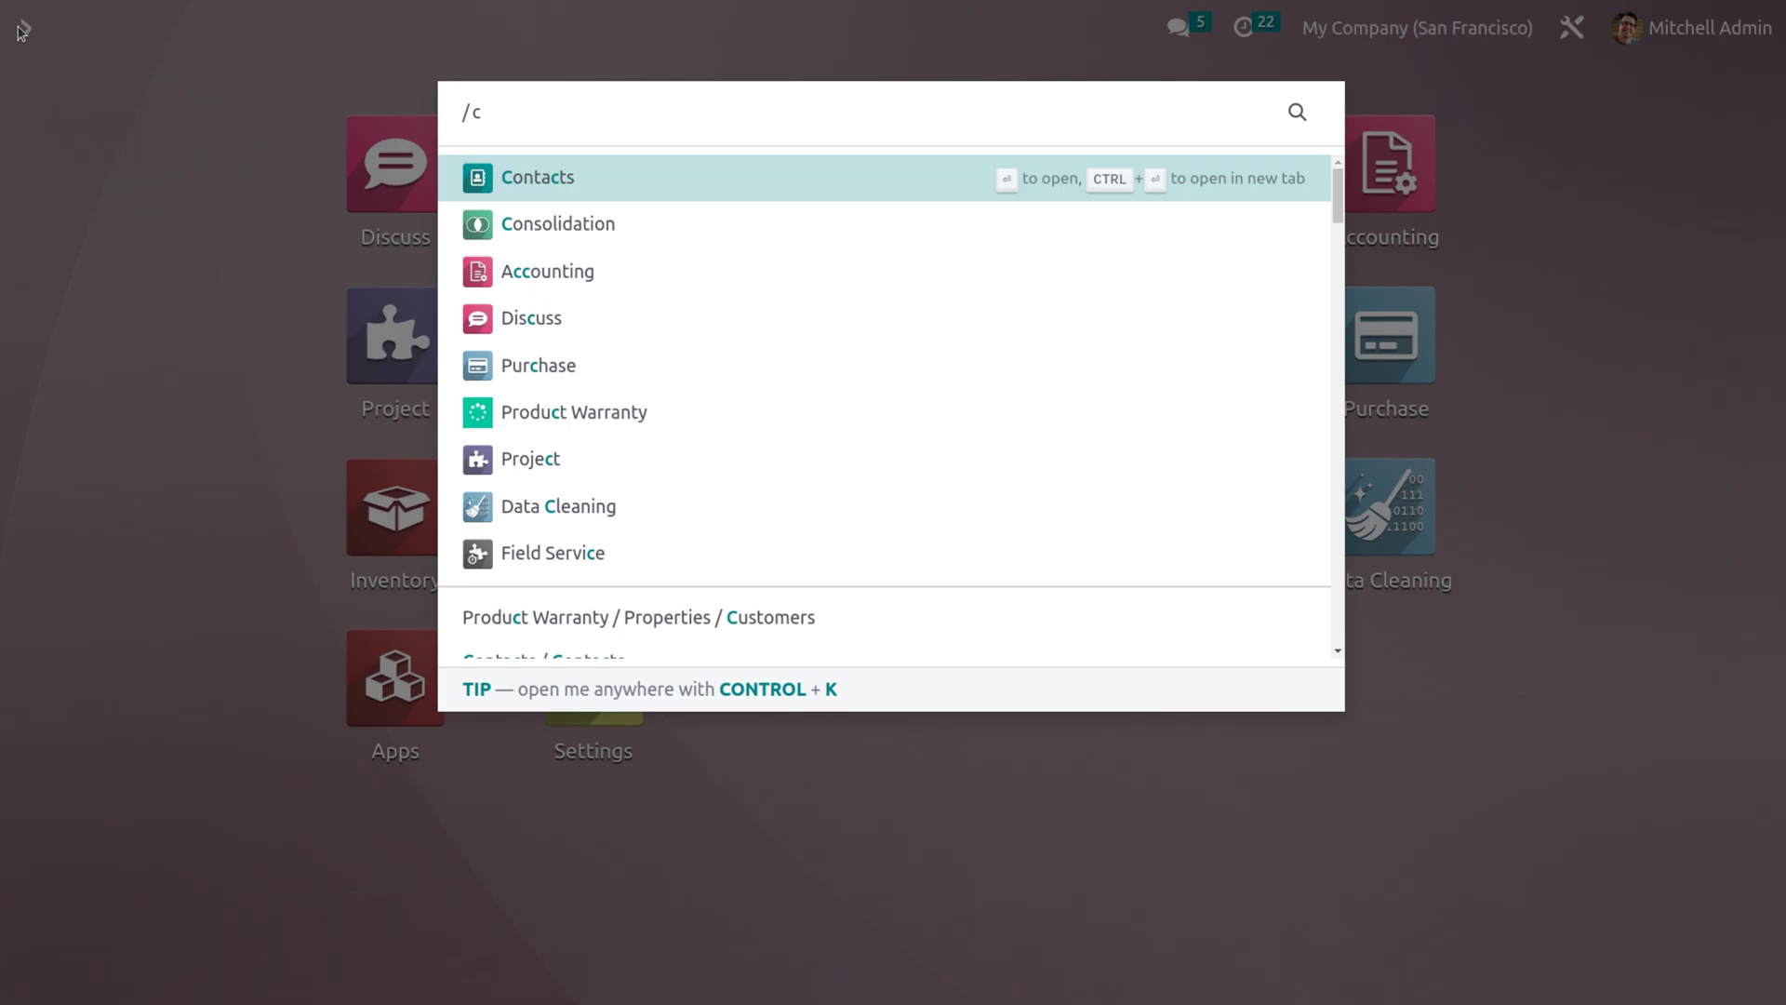
key("Return")
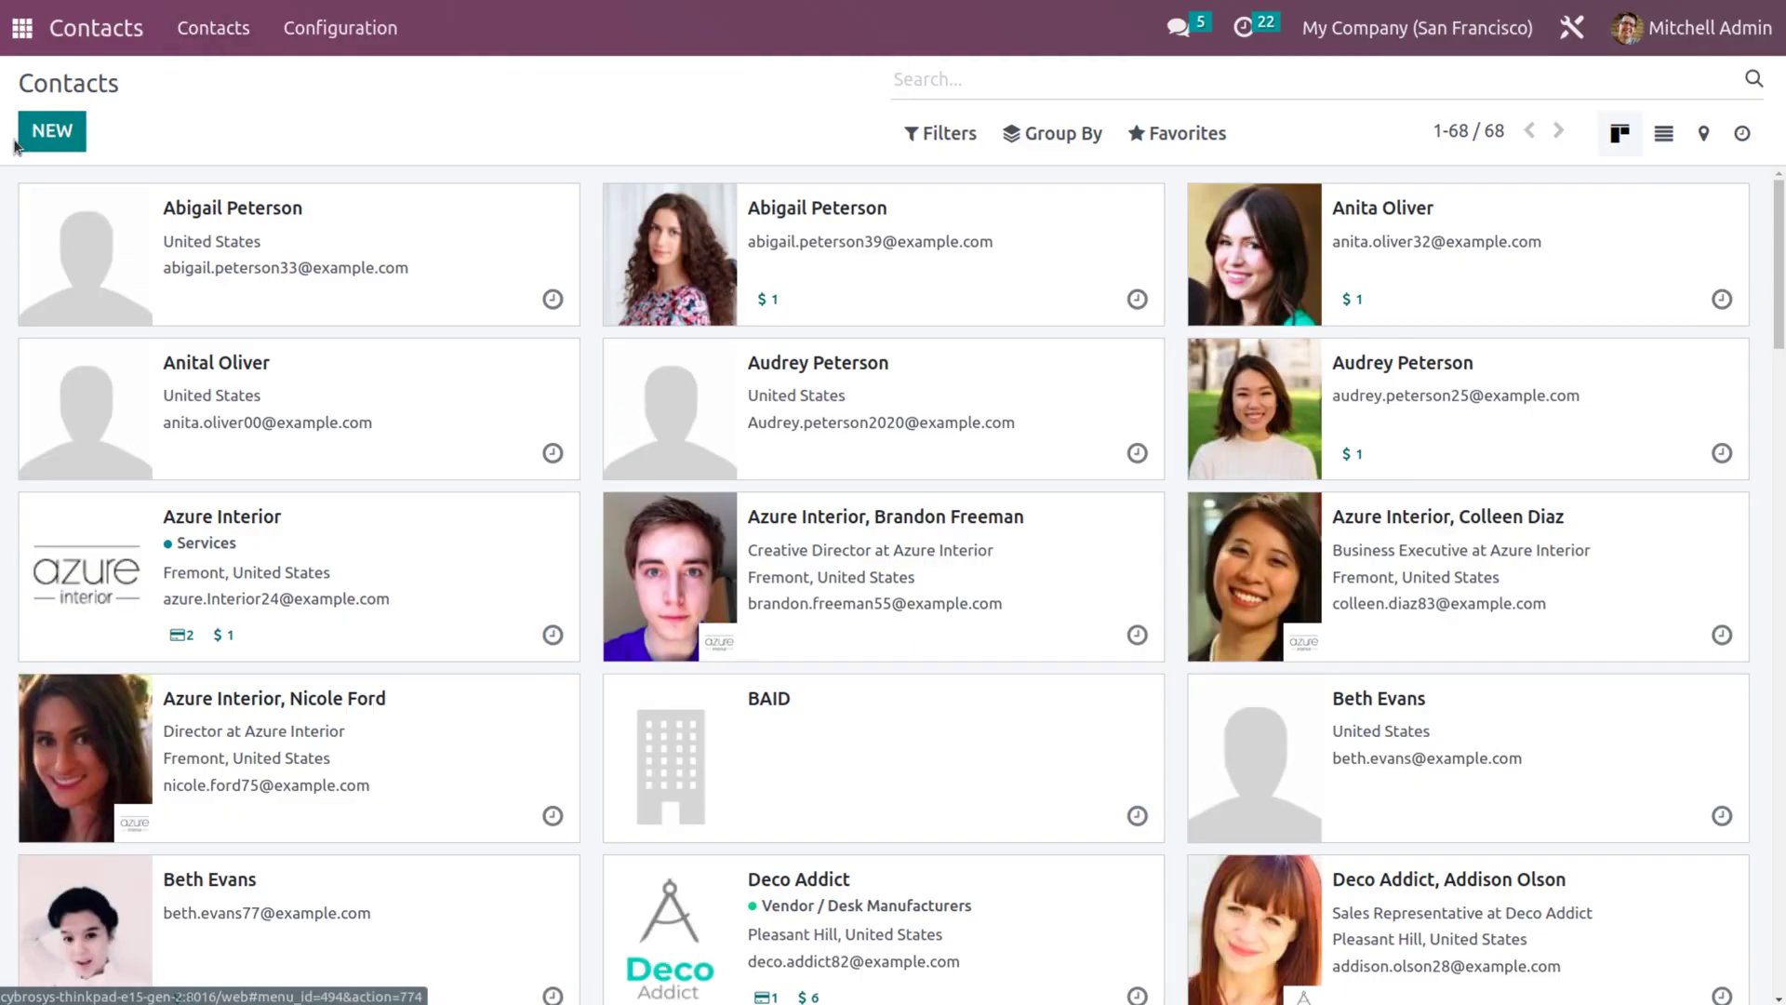
left_click(47, 131)
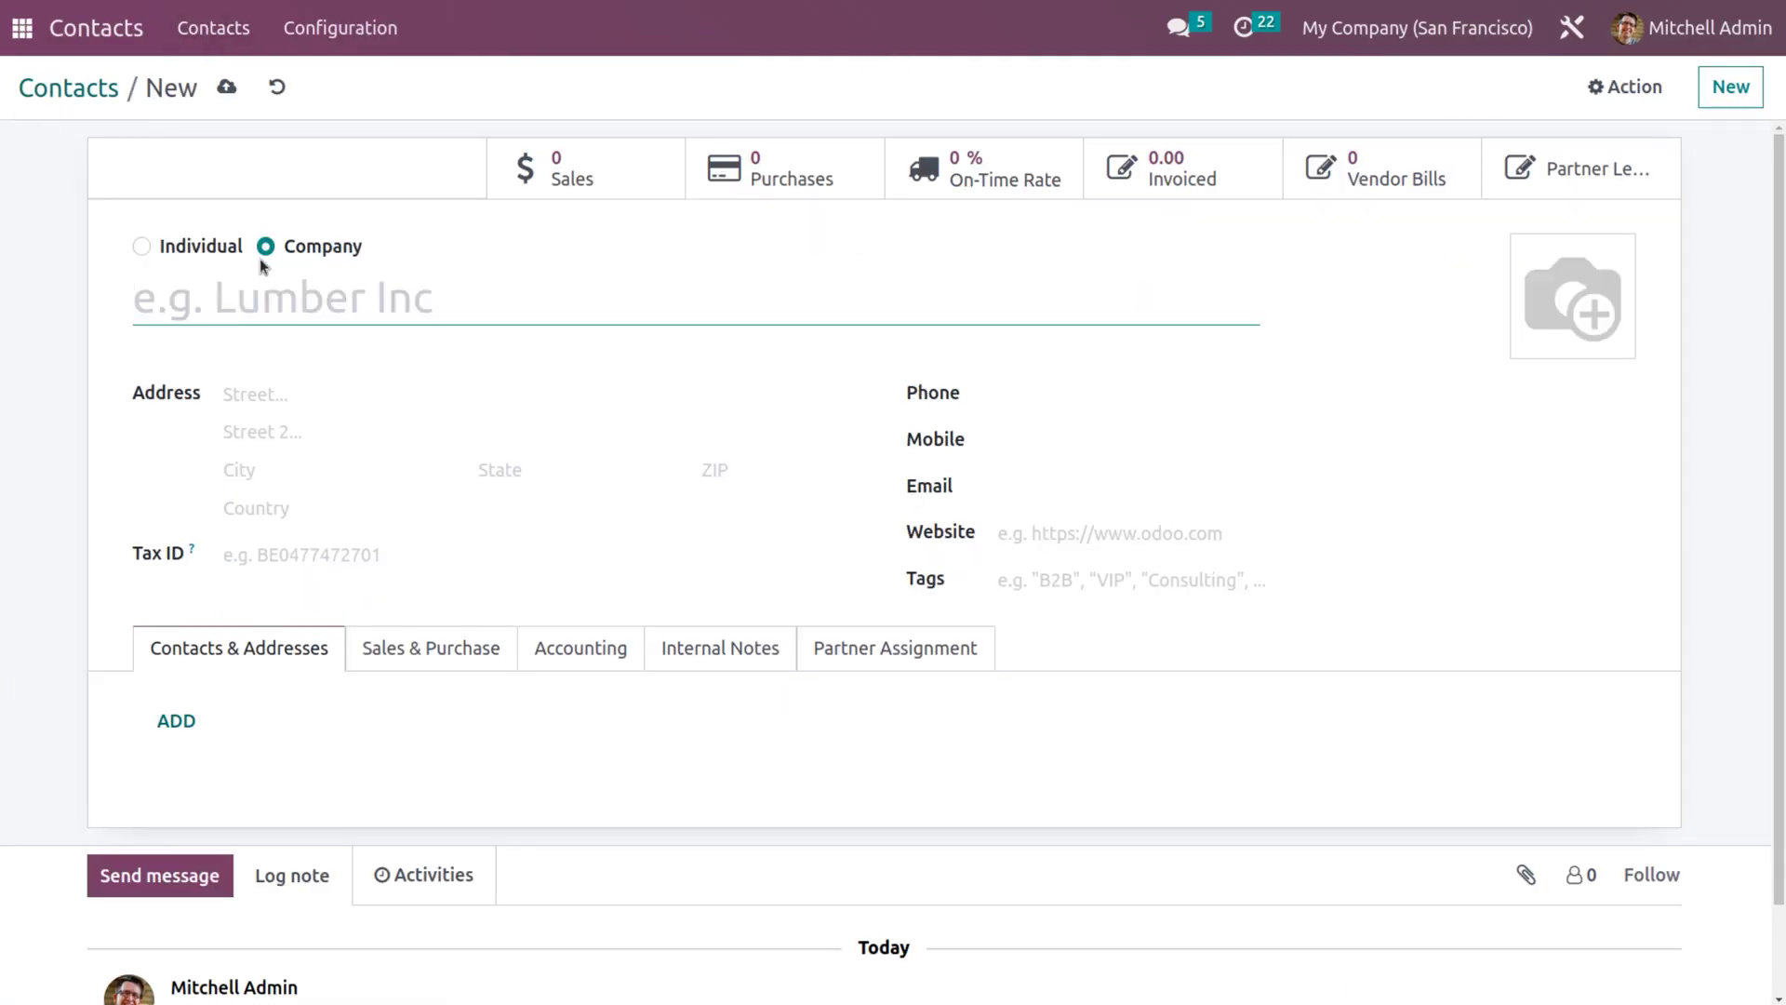
type("lum bee co oper")
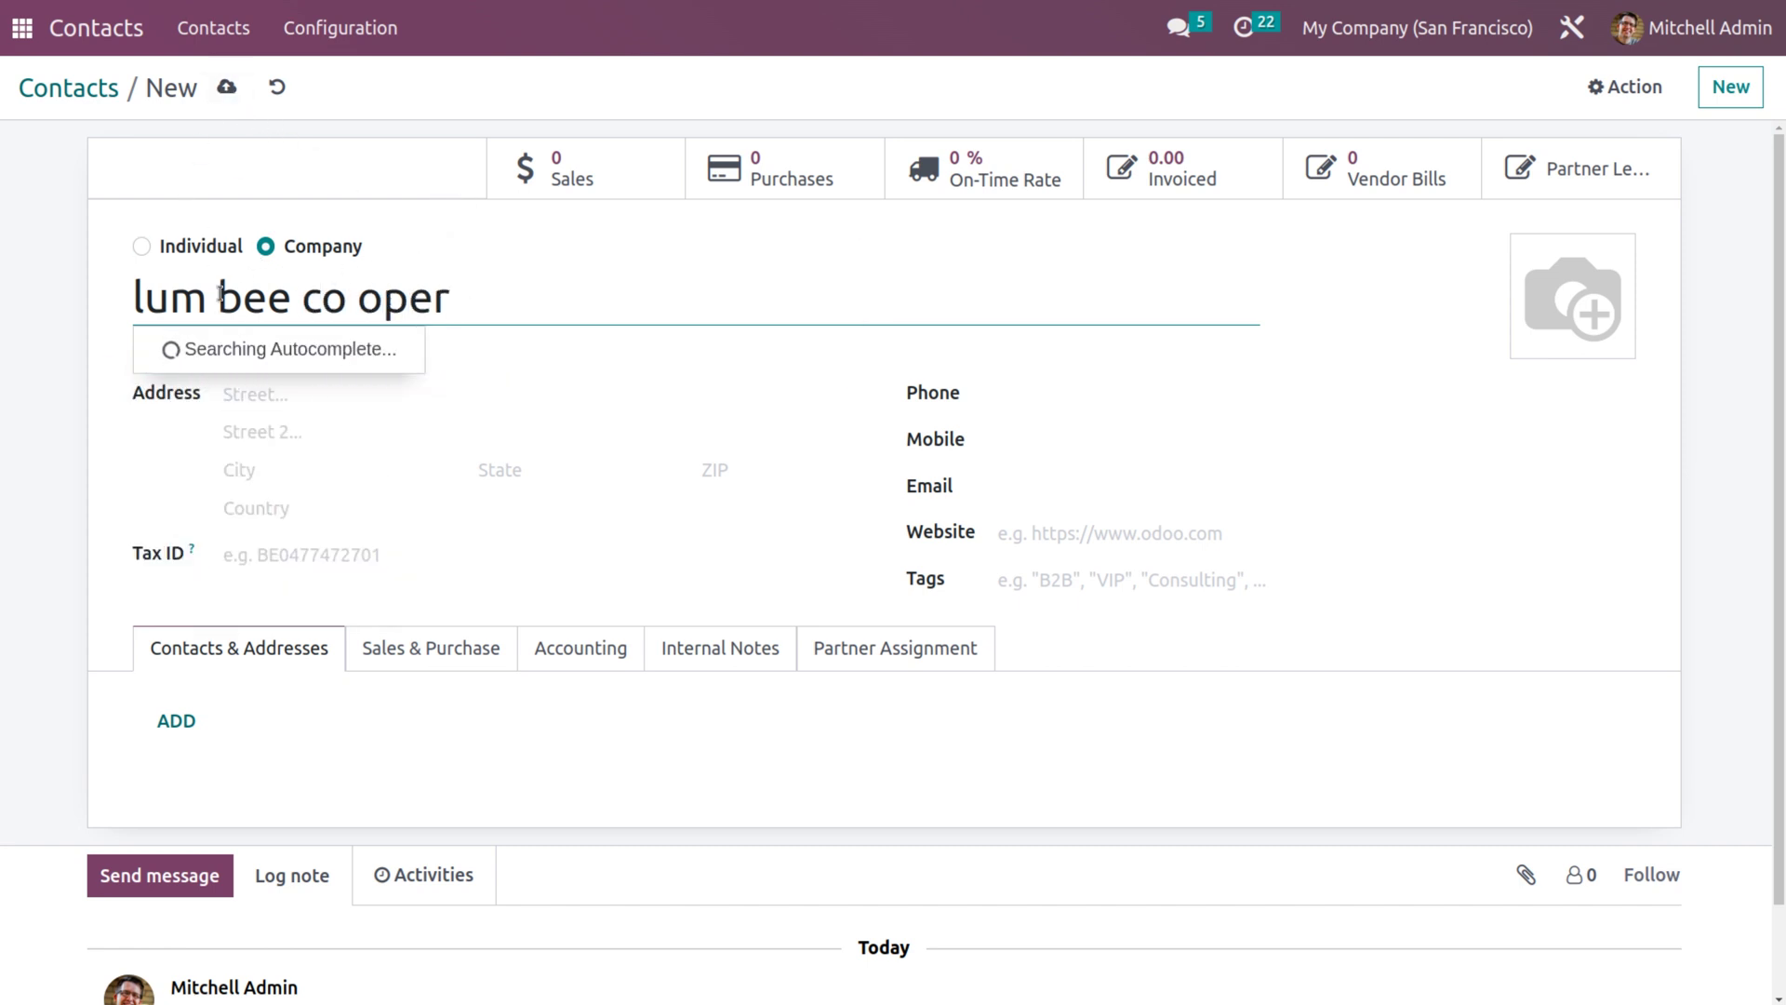
left_click(228, 88)
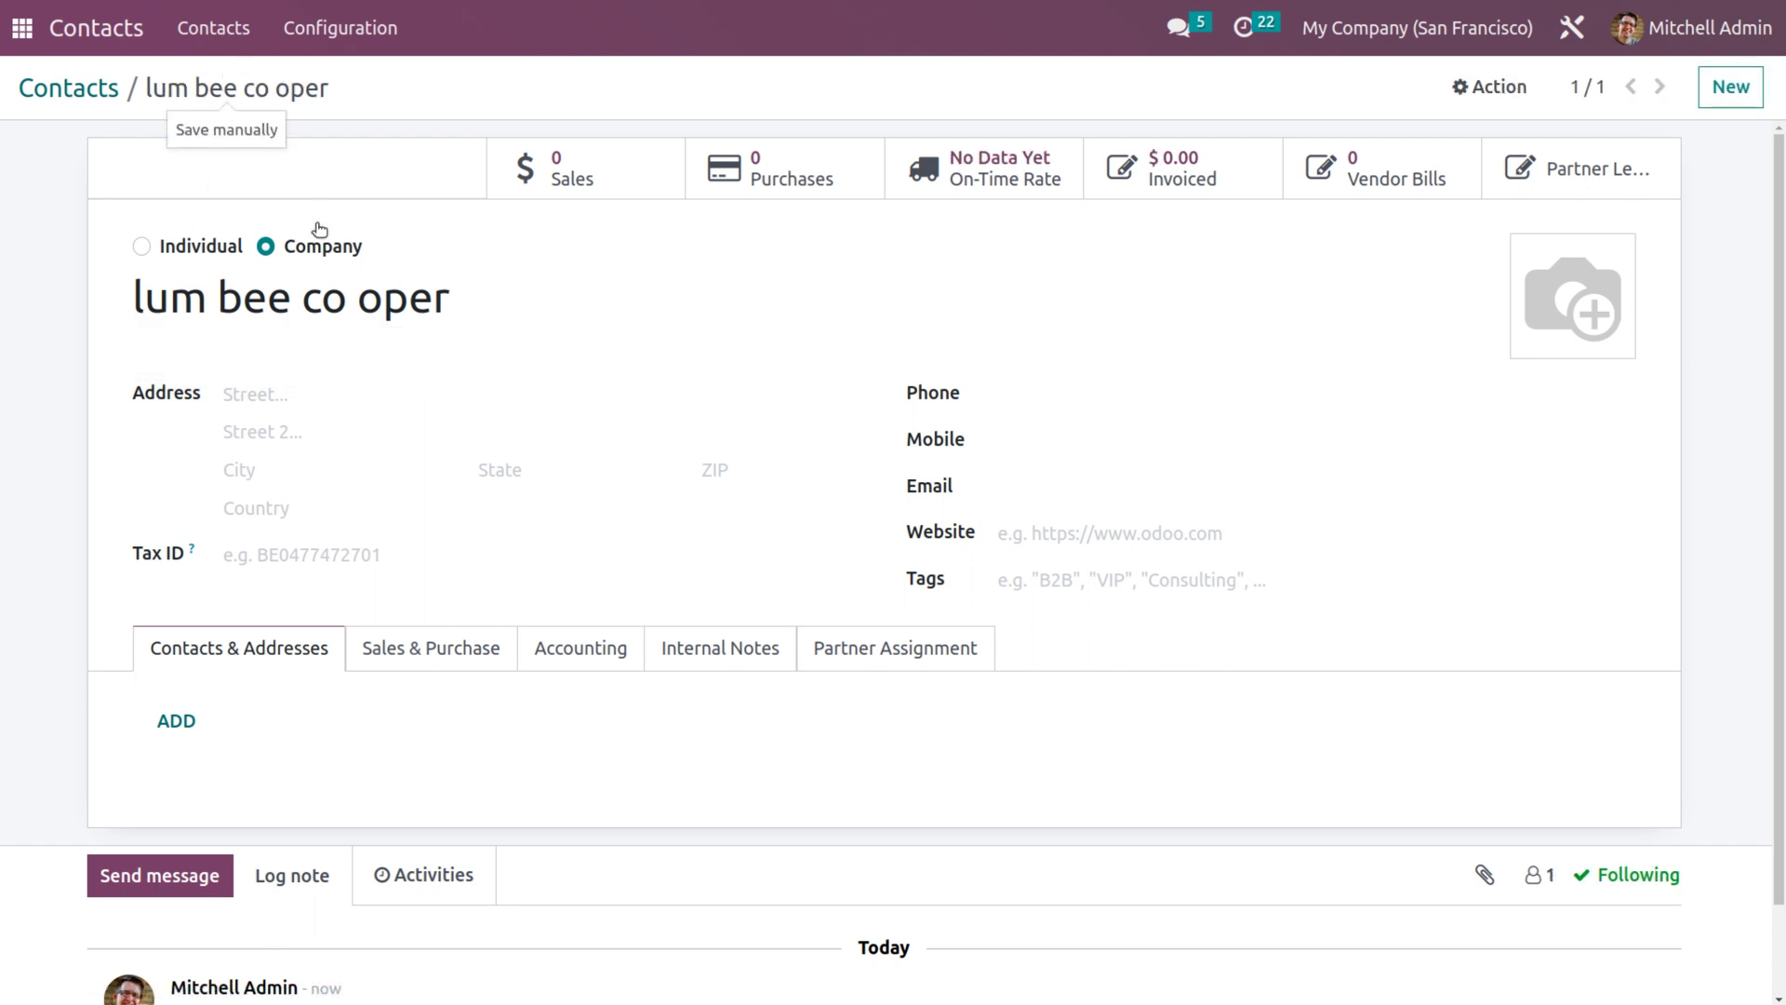
Step: Open the Contact field cleaning rule in Data Cleaning and run CLEAN on it
left_click(22, 28)
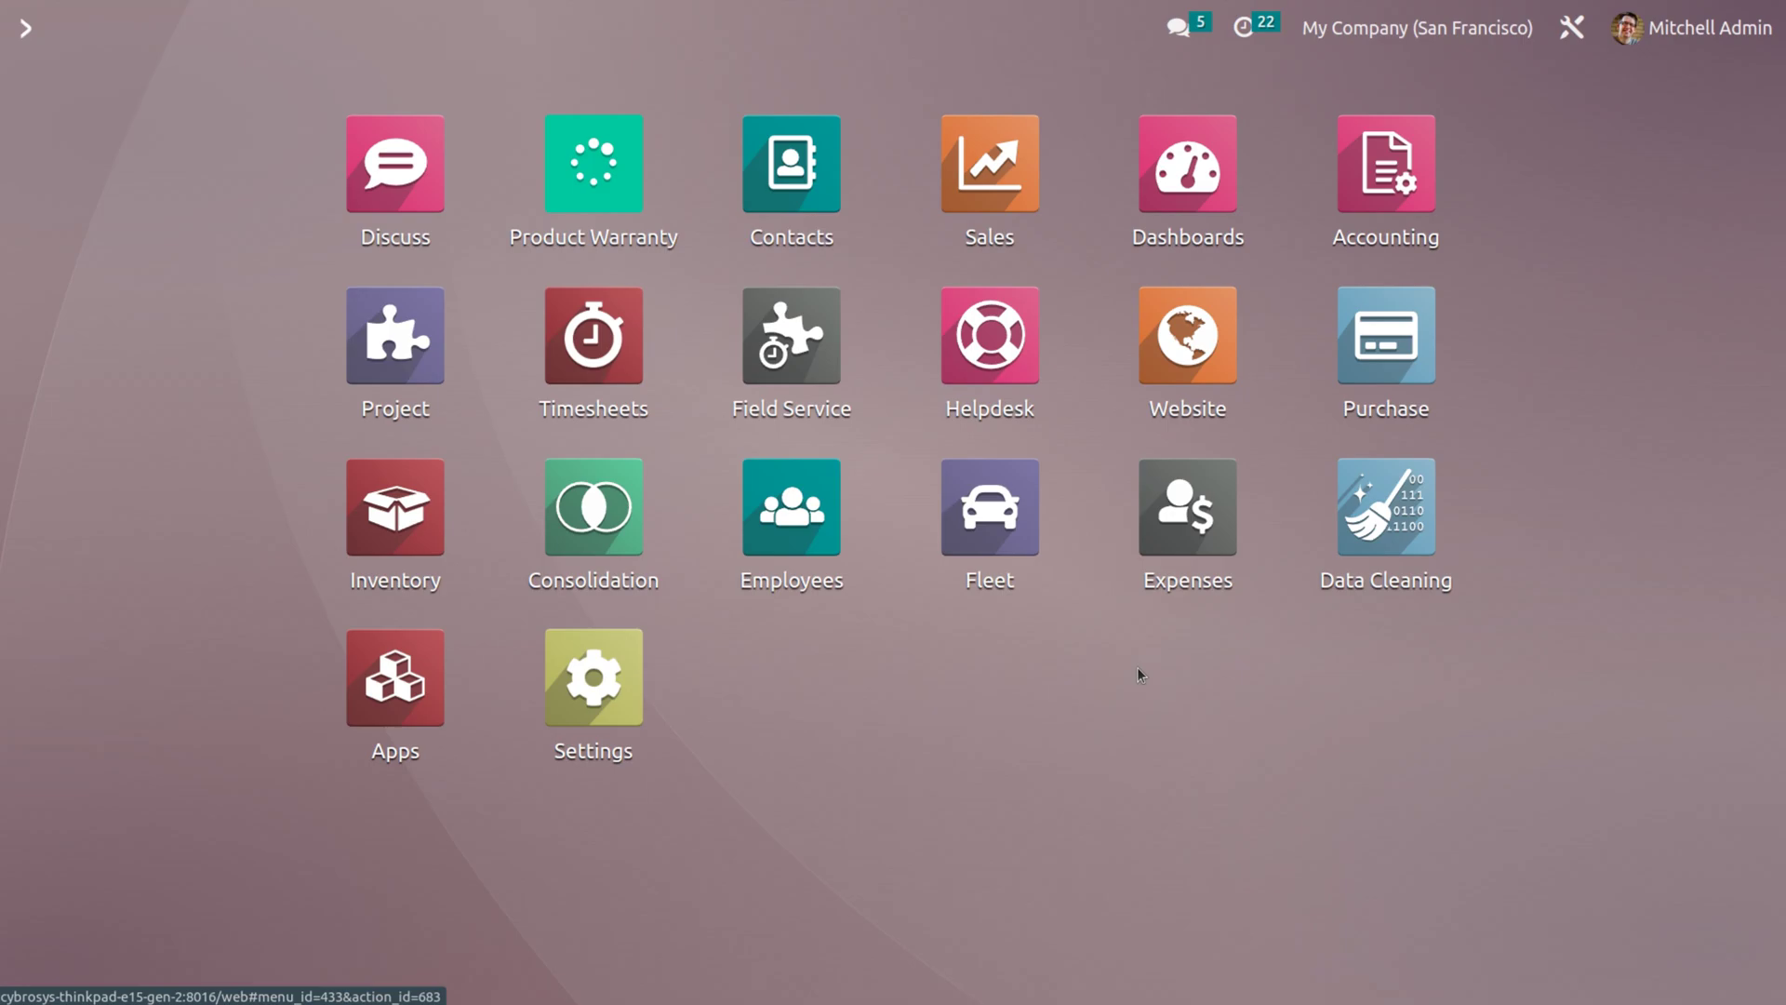
left_click(1411, 515)
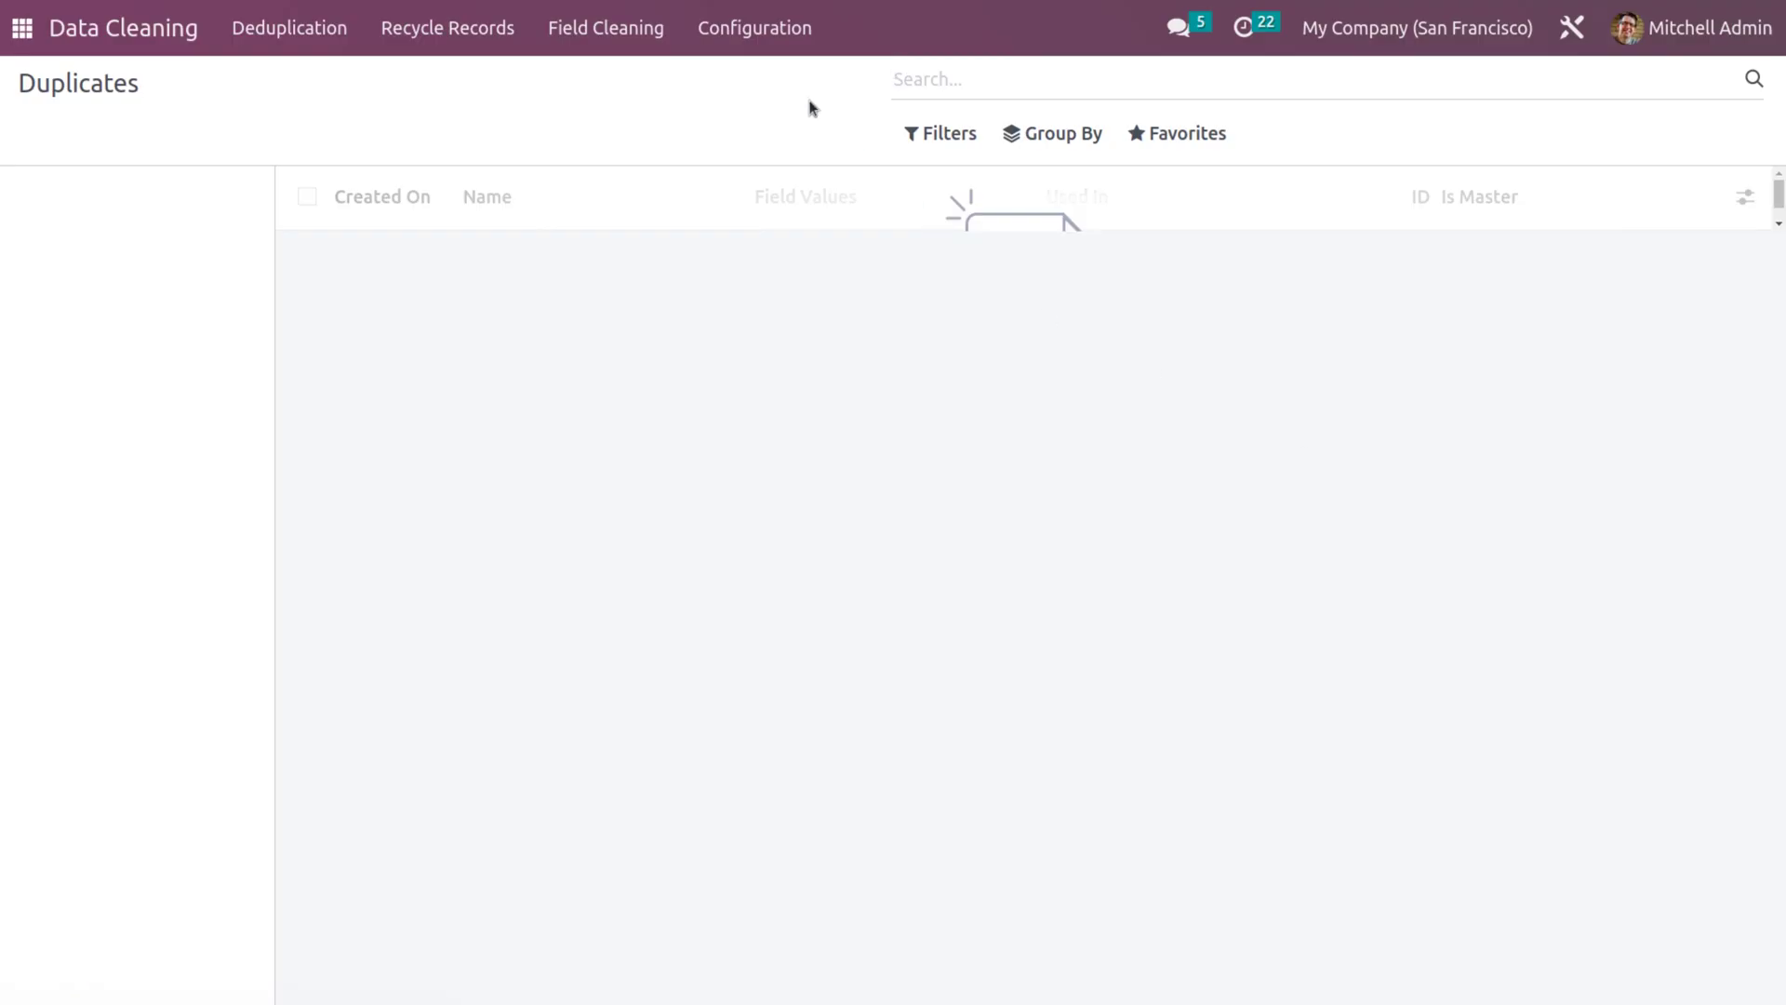
left_click(760, 31)
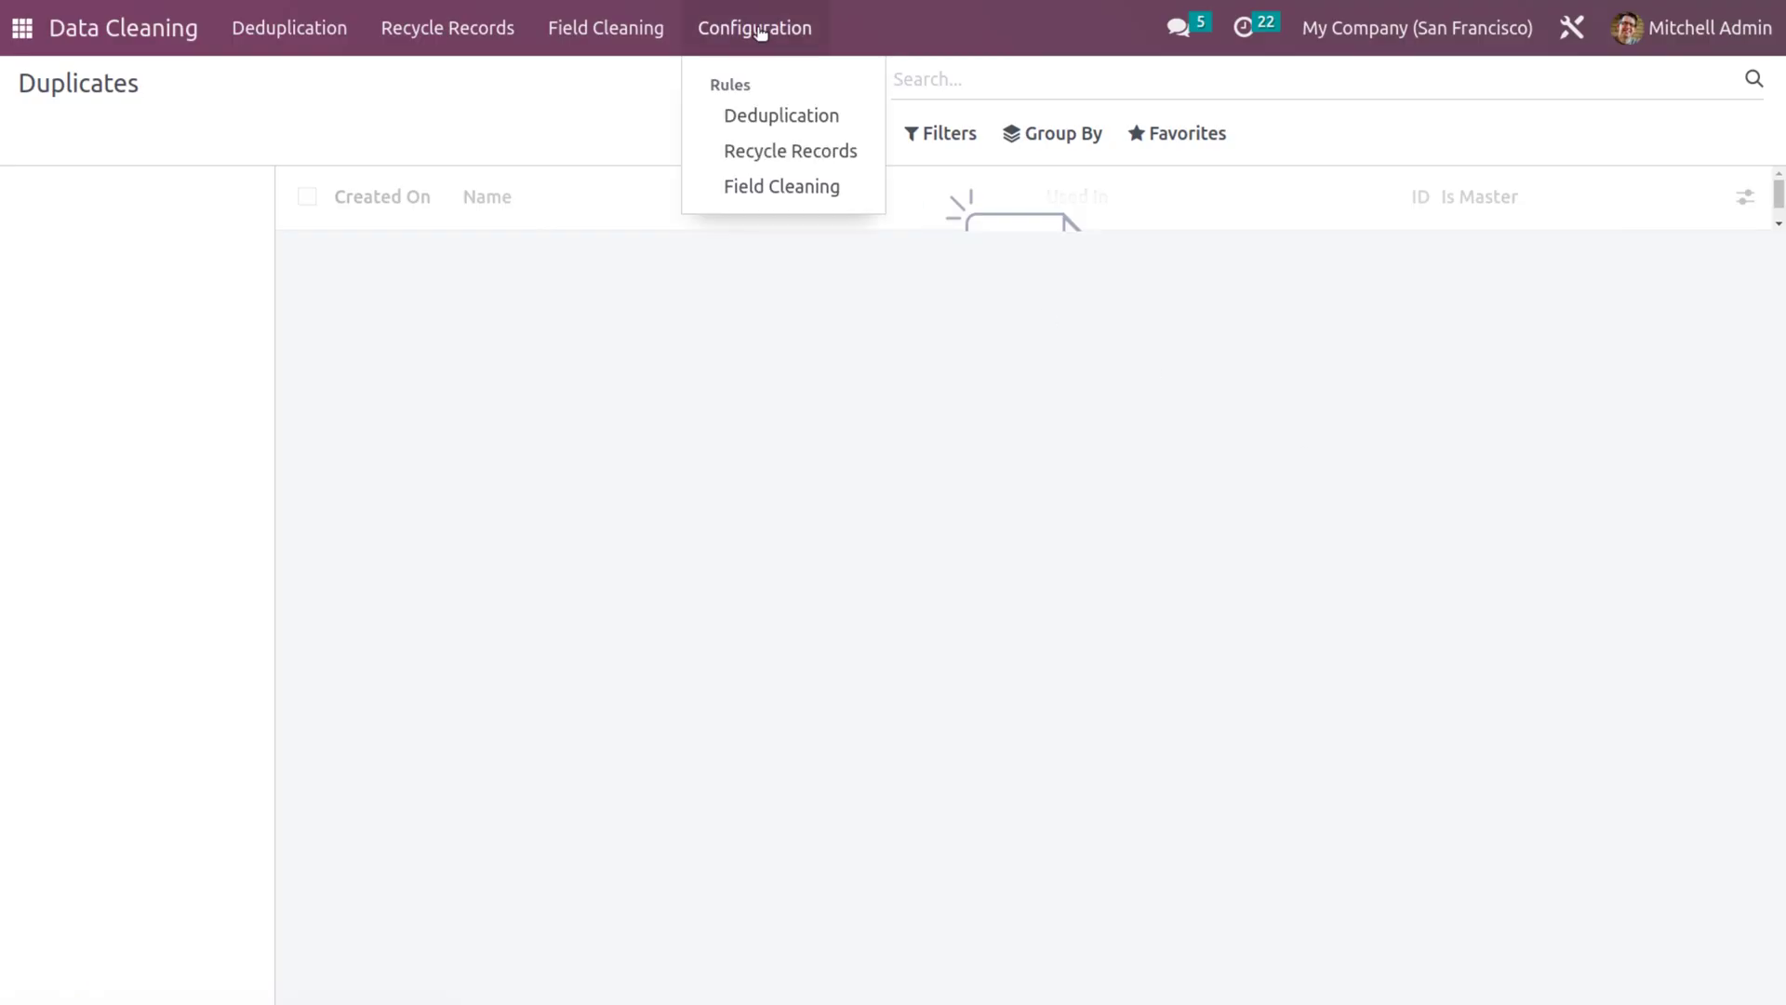
left_click(786, 182)
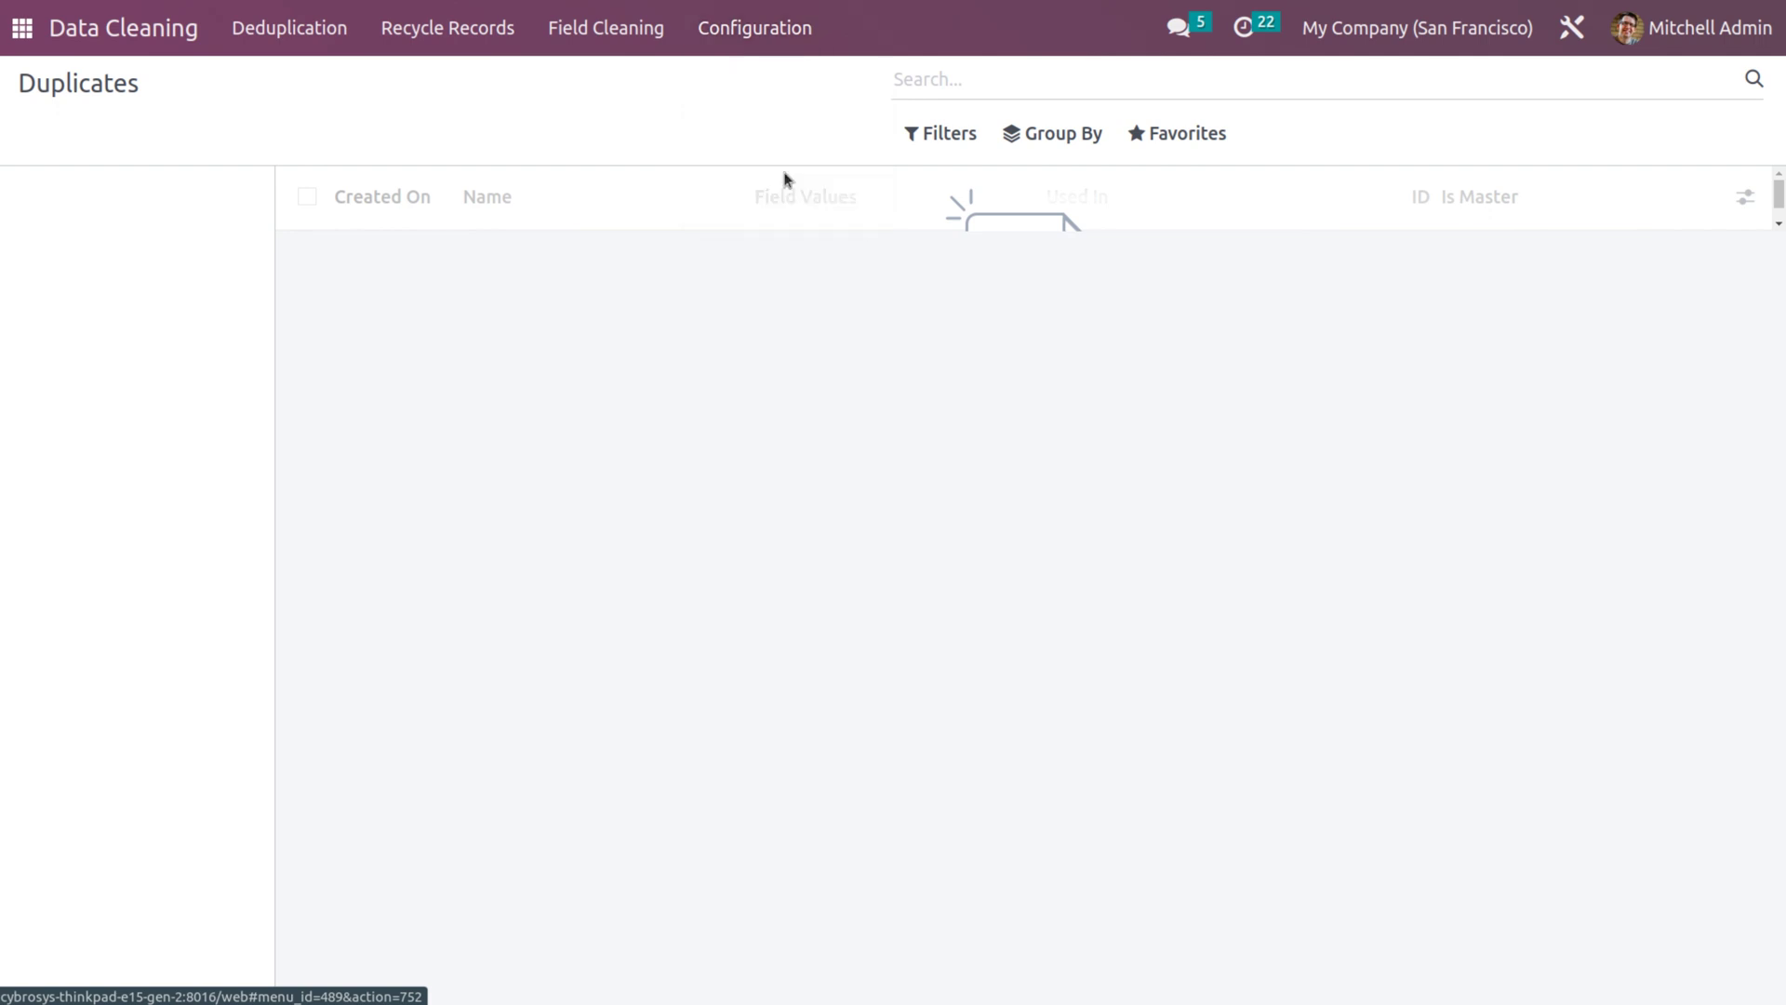
left_click(606, 263)
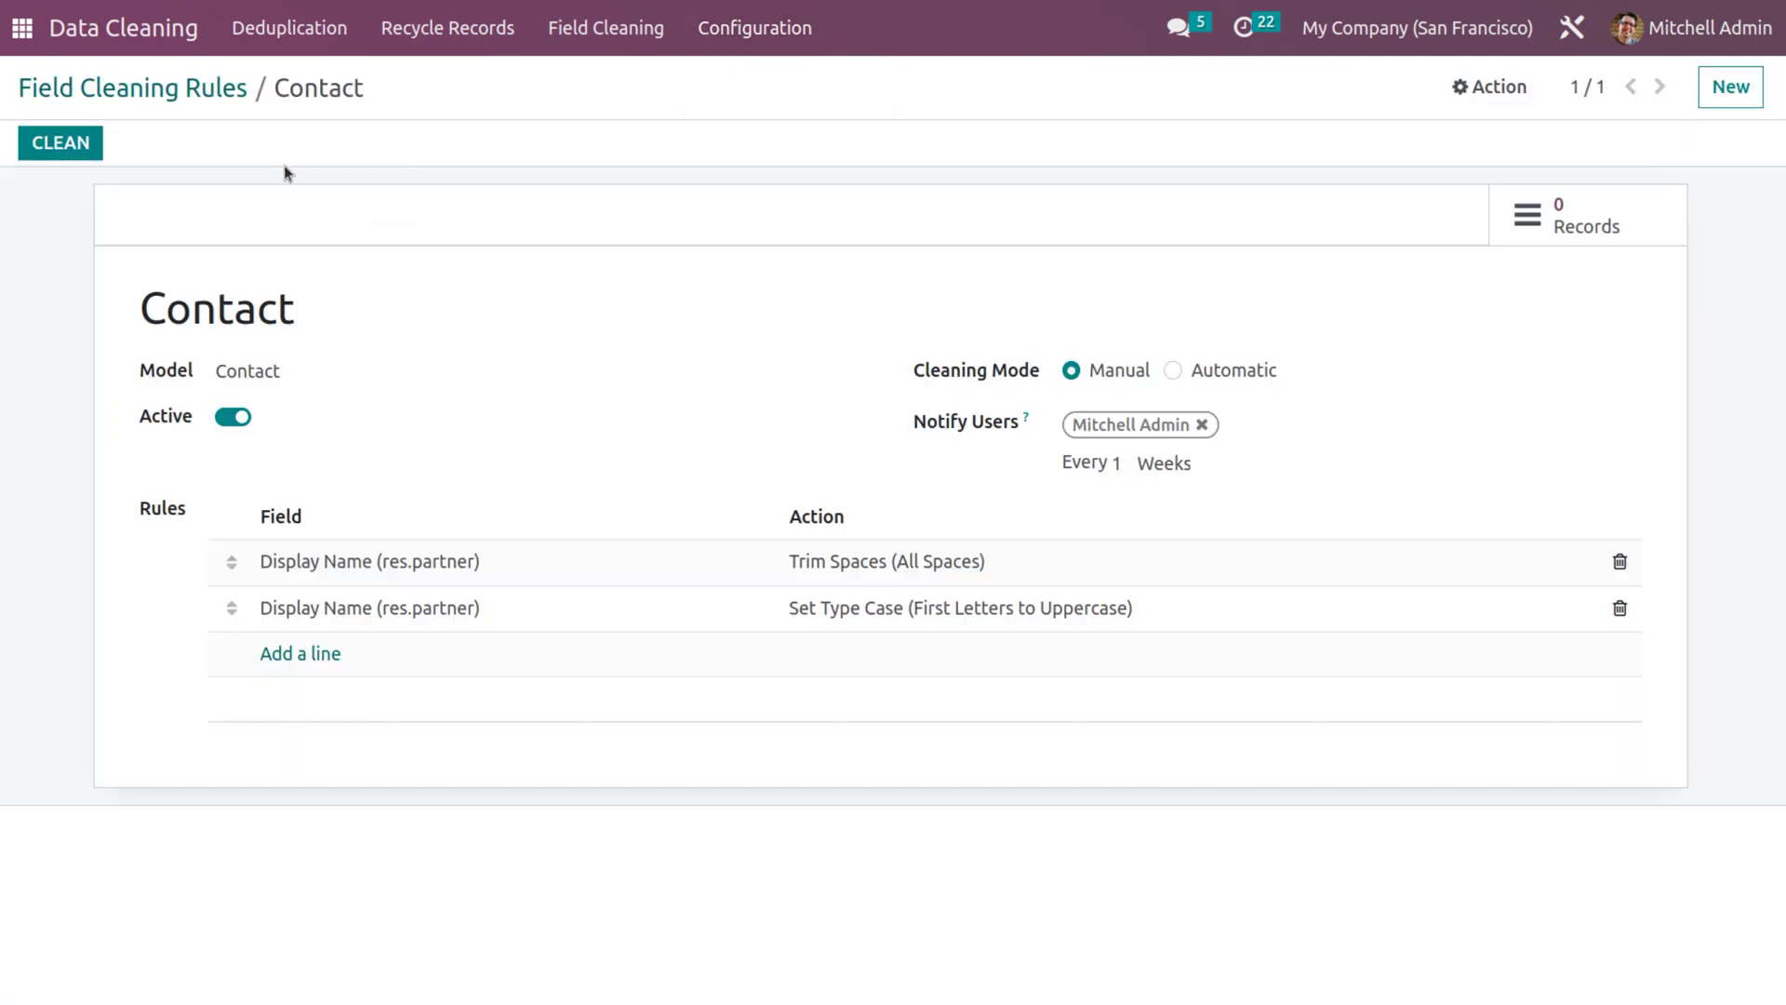
left_click(62, 143)
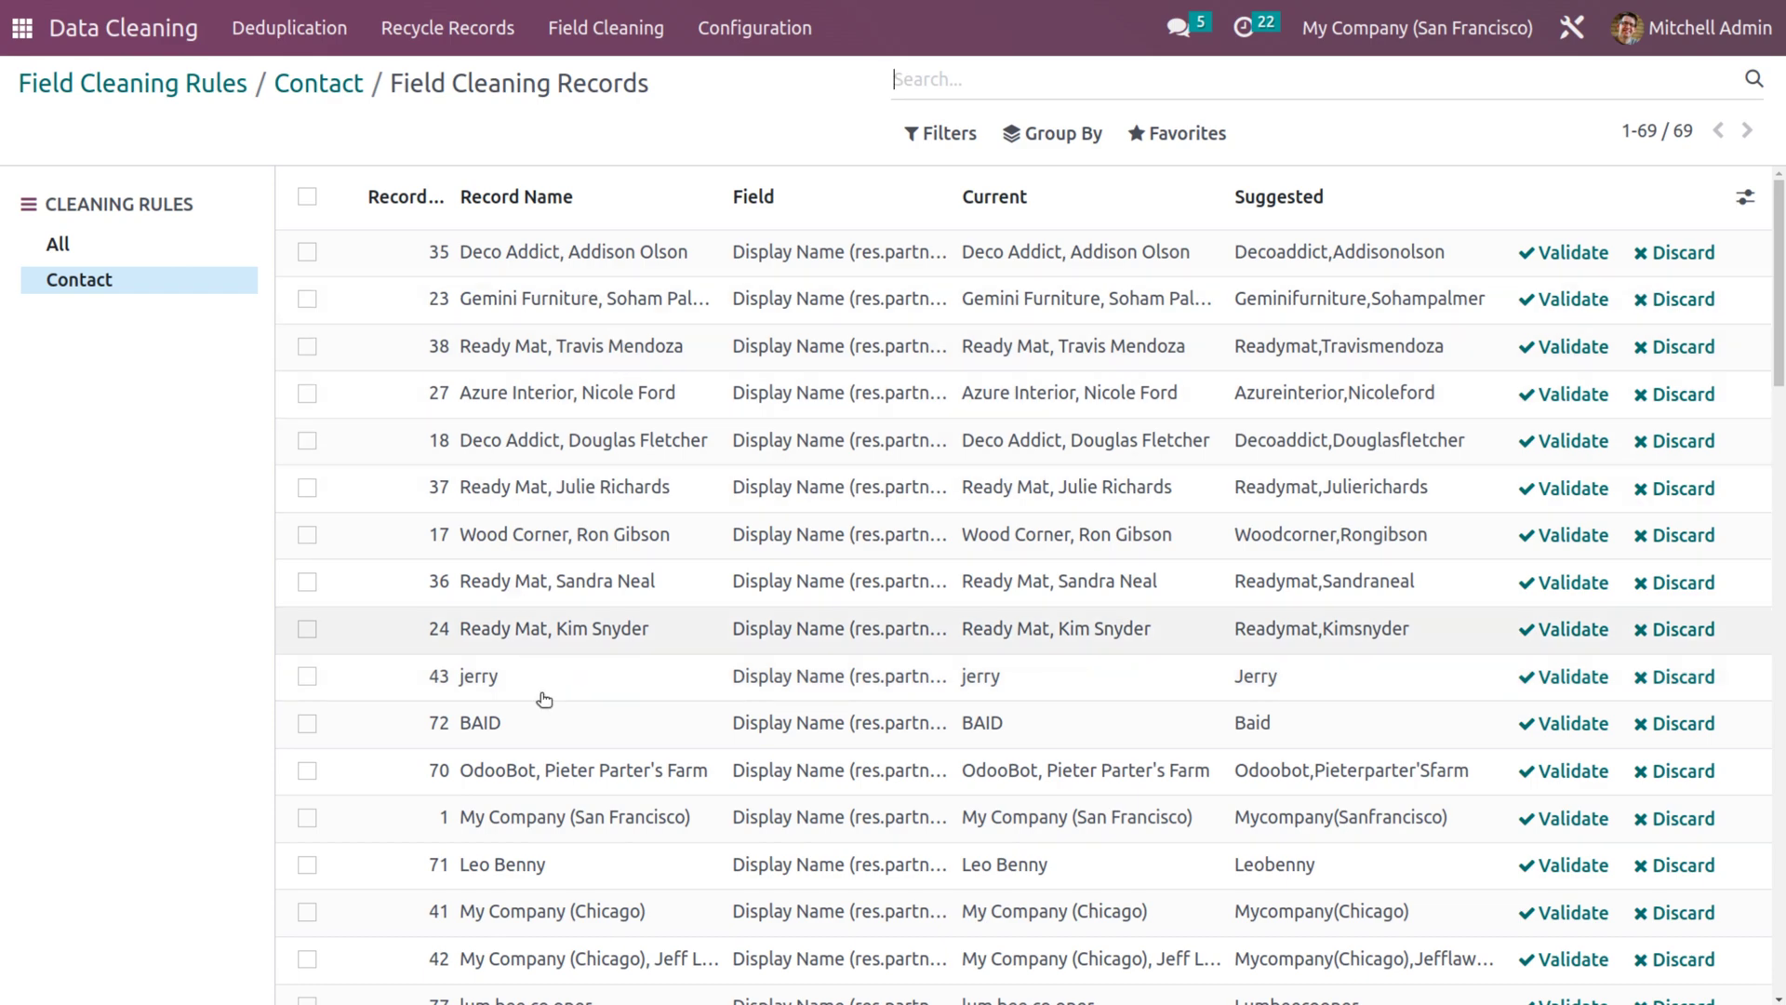
Step: Scroll the 69 cleaning records to find the Lumbeecooper suggestion for lum bee co oper
scroll(642, 911, "down", 6)
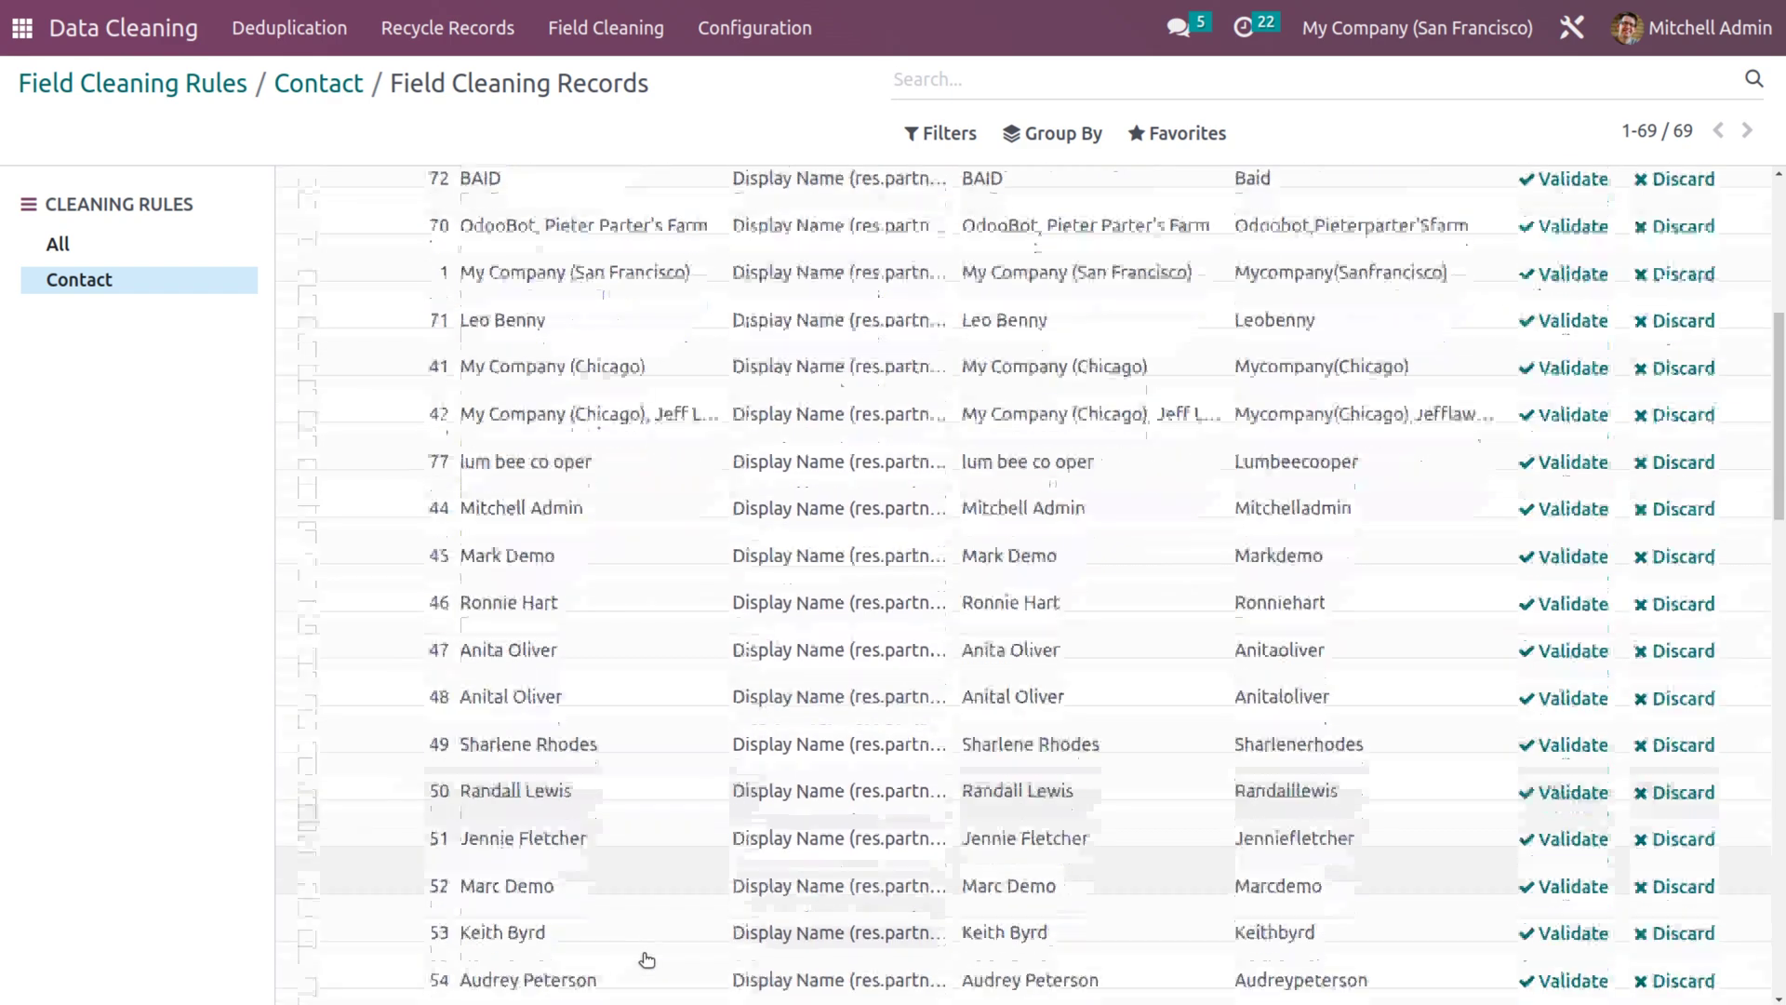
scroll(647, 960, "down", 1)
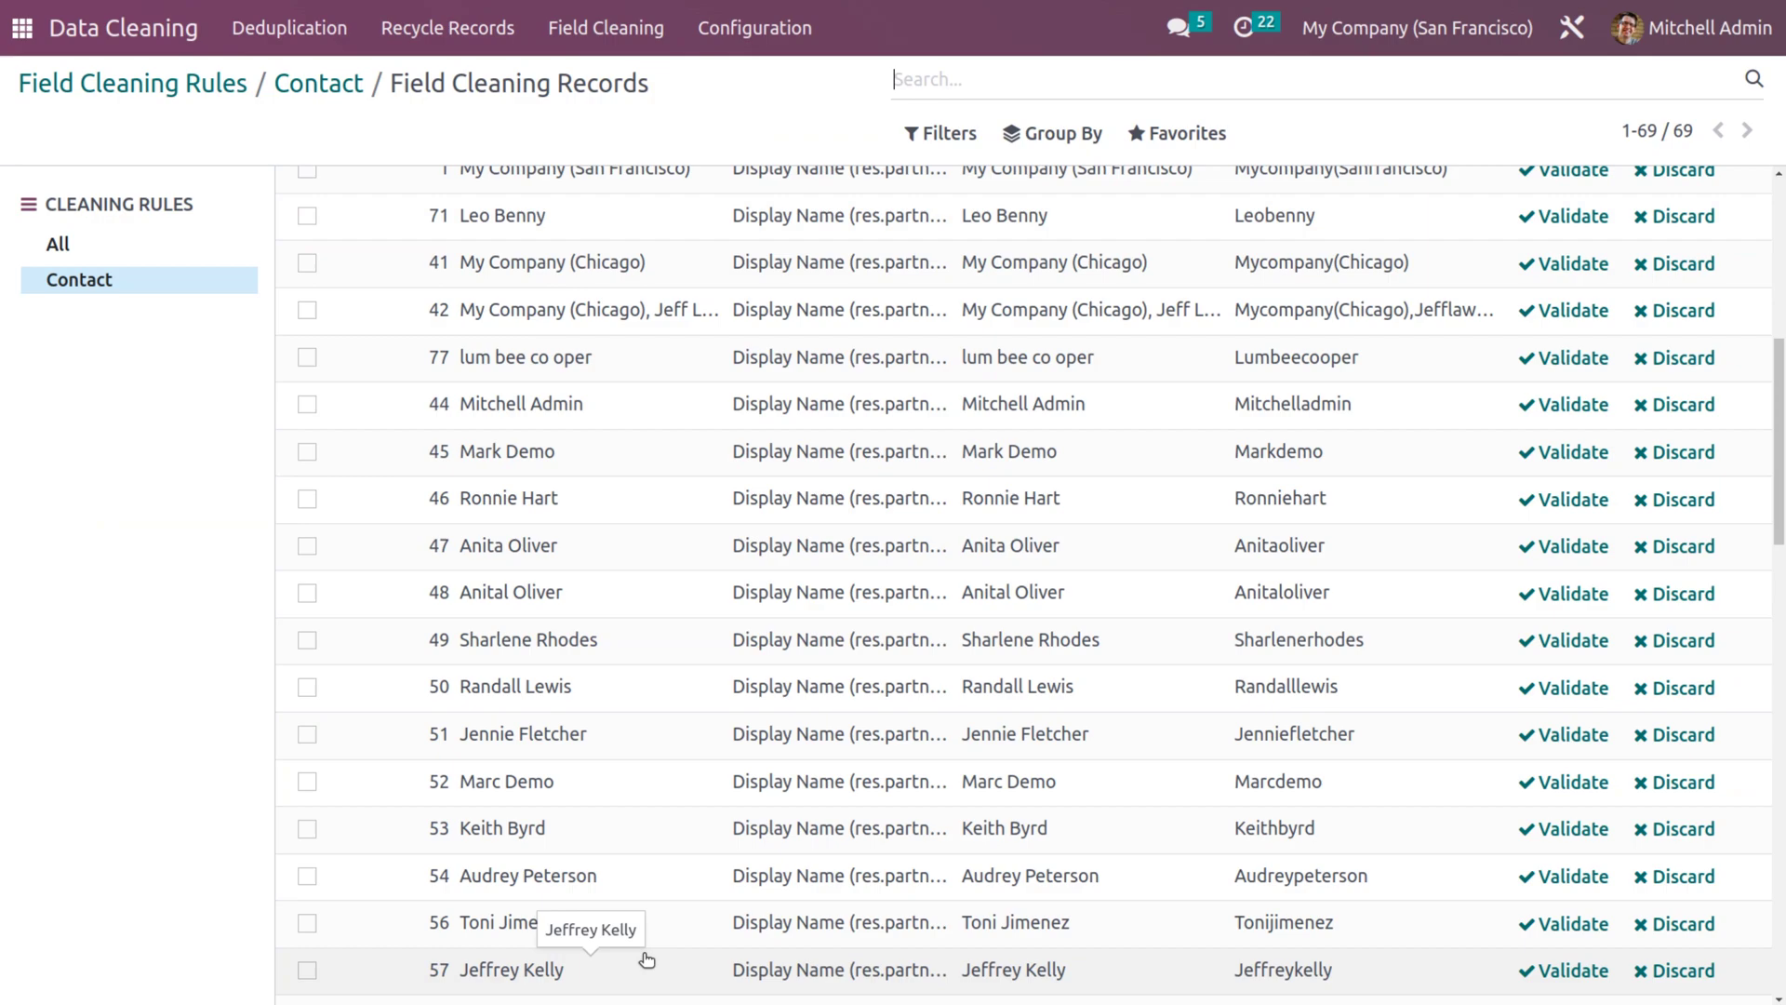
scroll(647, 959, "down", 9)
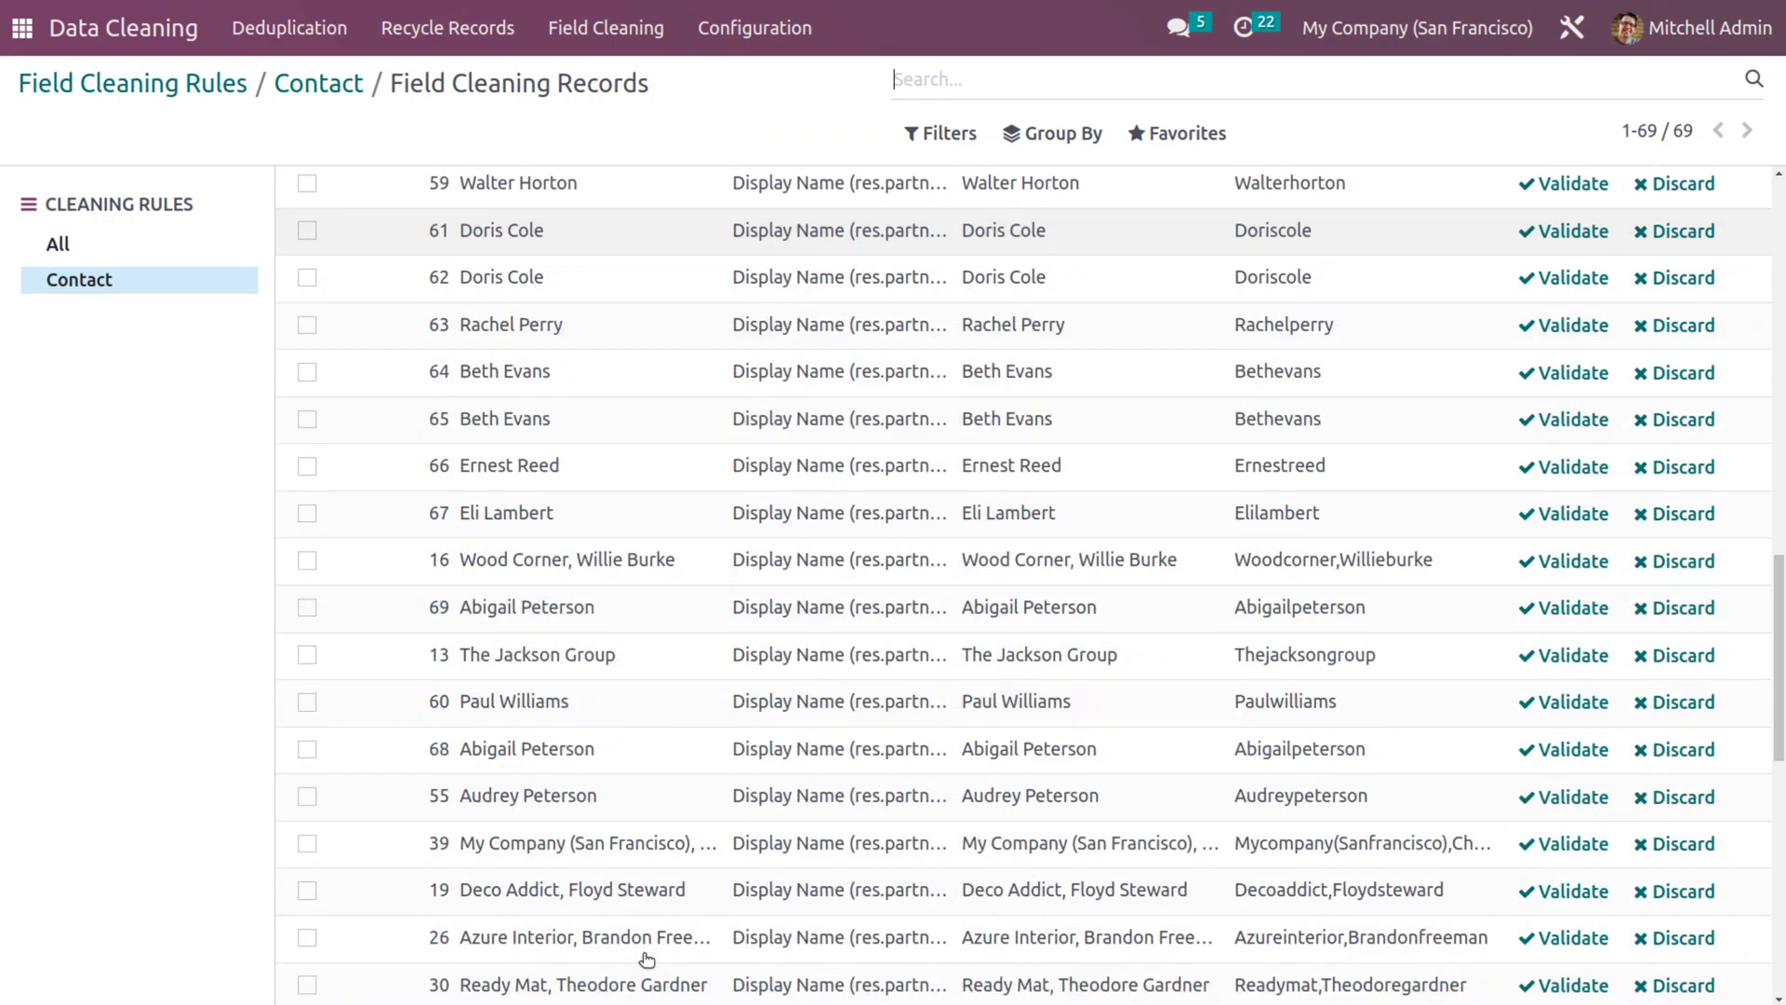
scroll(646, 959, "down", 7)
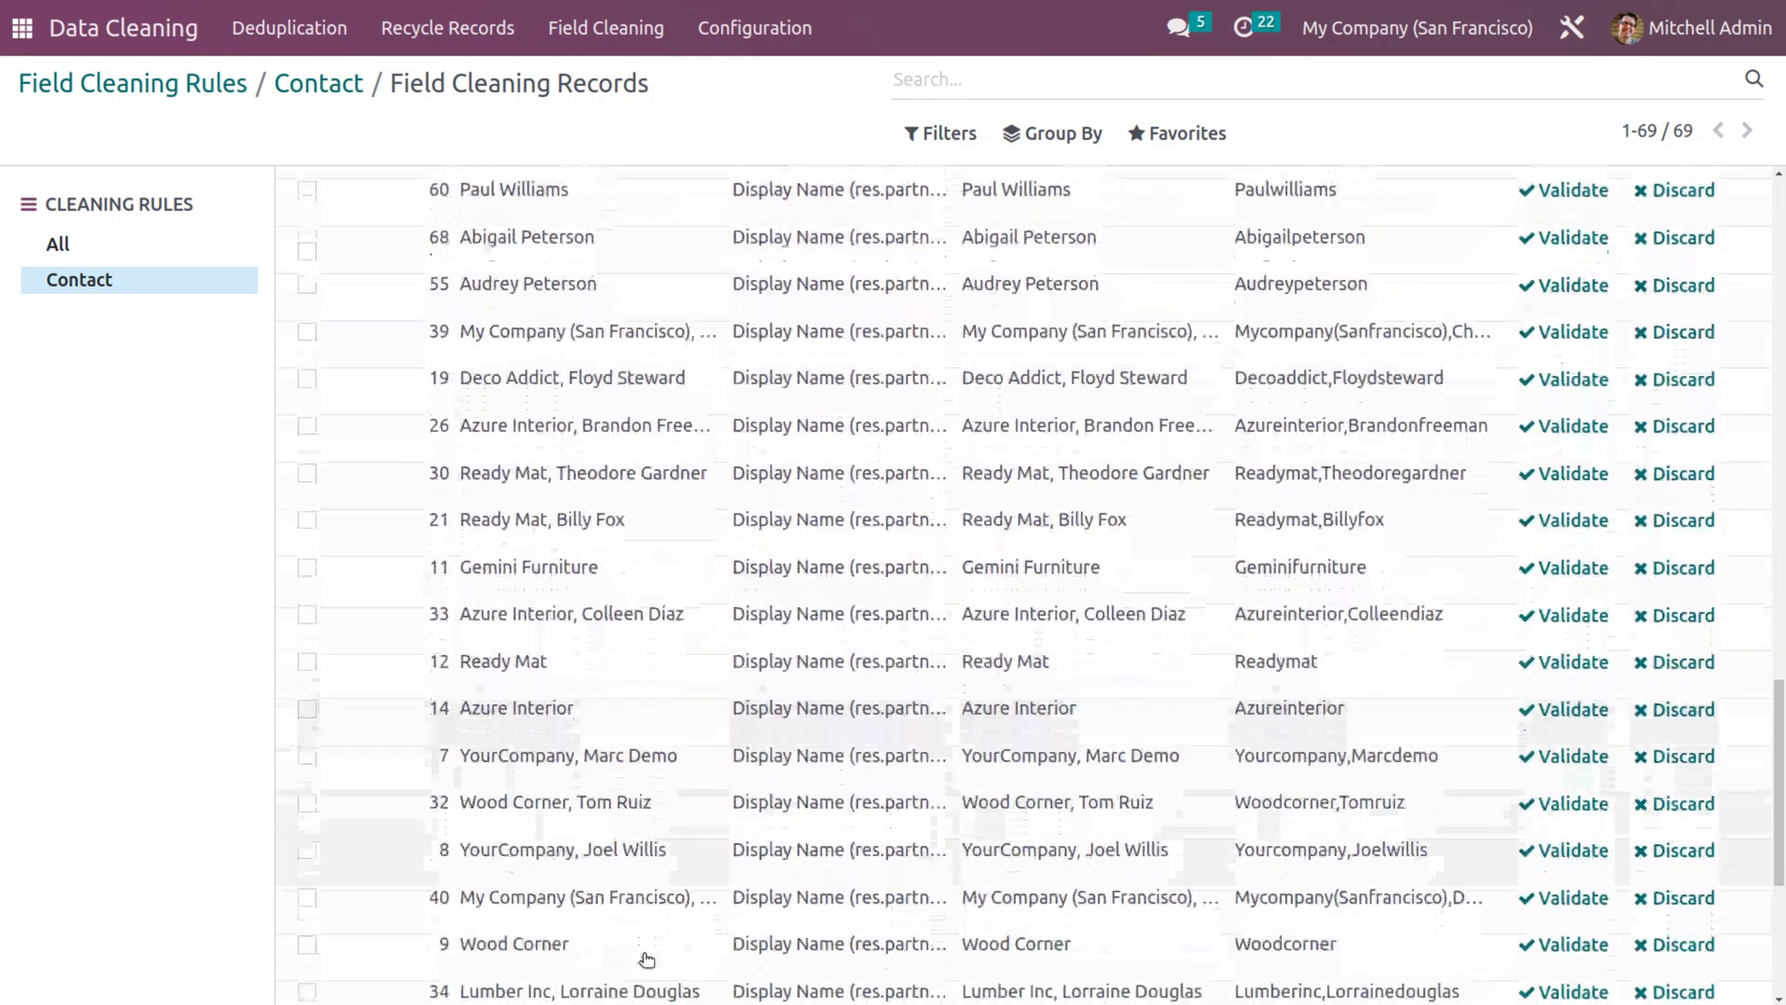
scroll(647, 959, "down", 2)
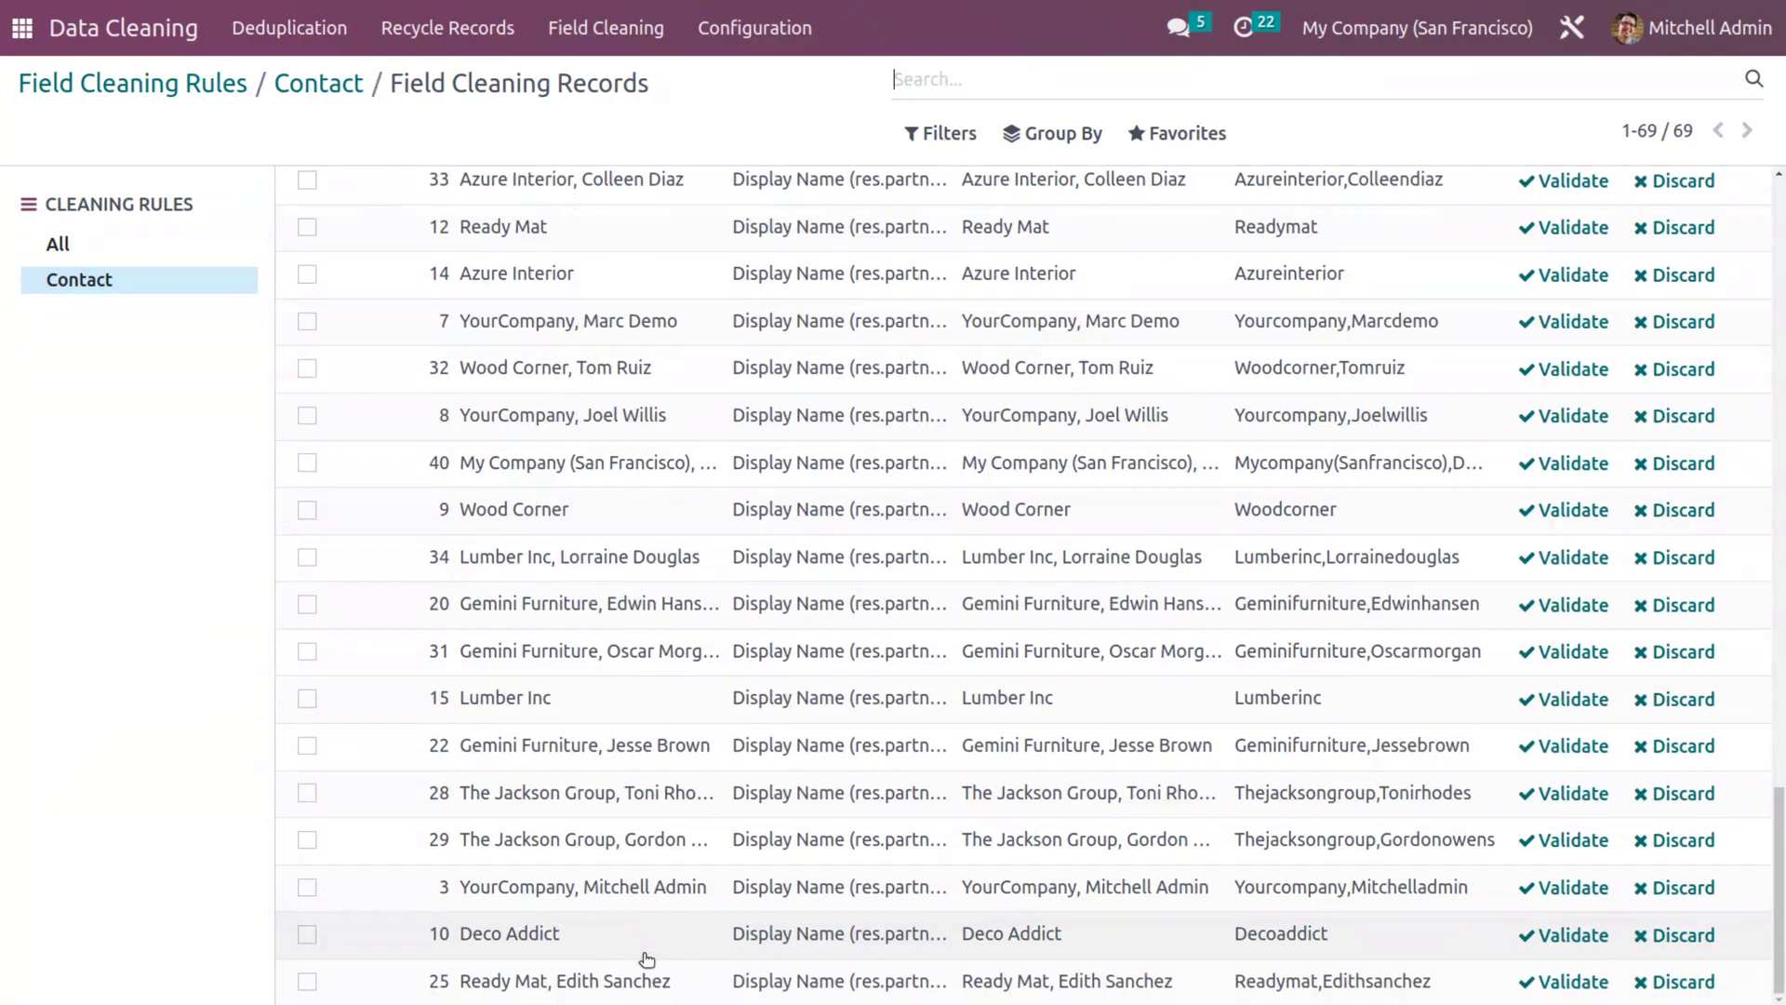
scroll(550, 499, "up", 5)
type("l")
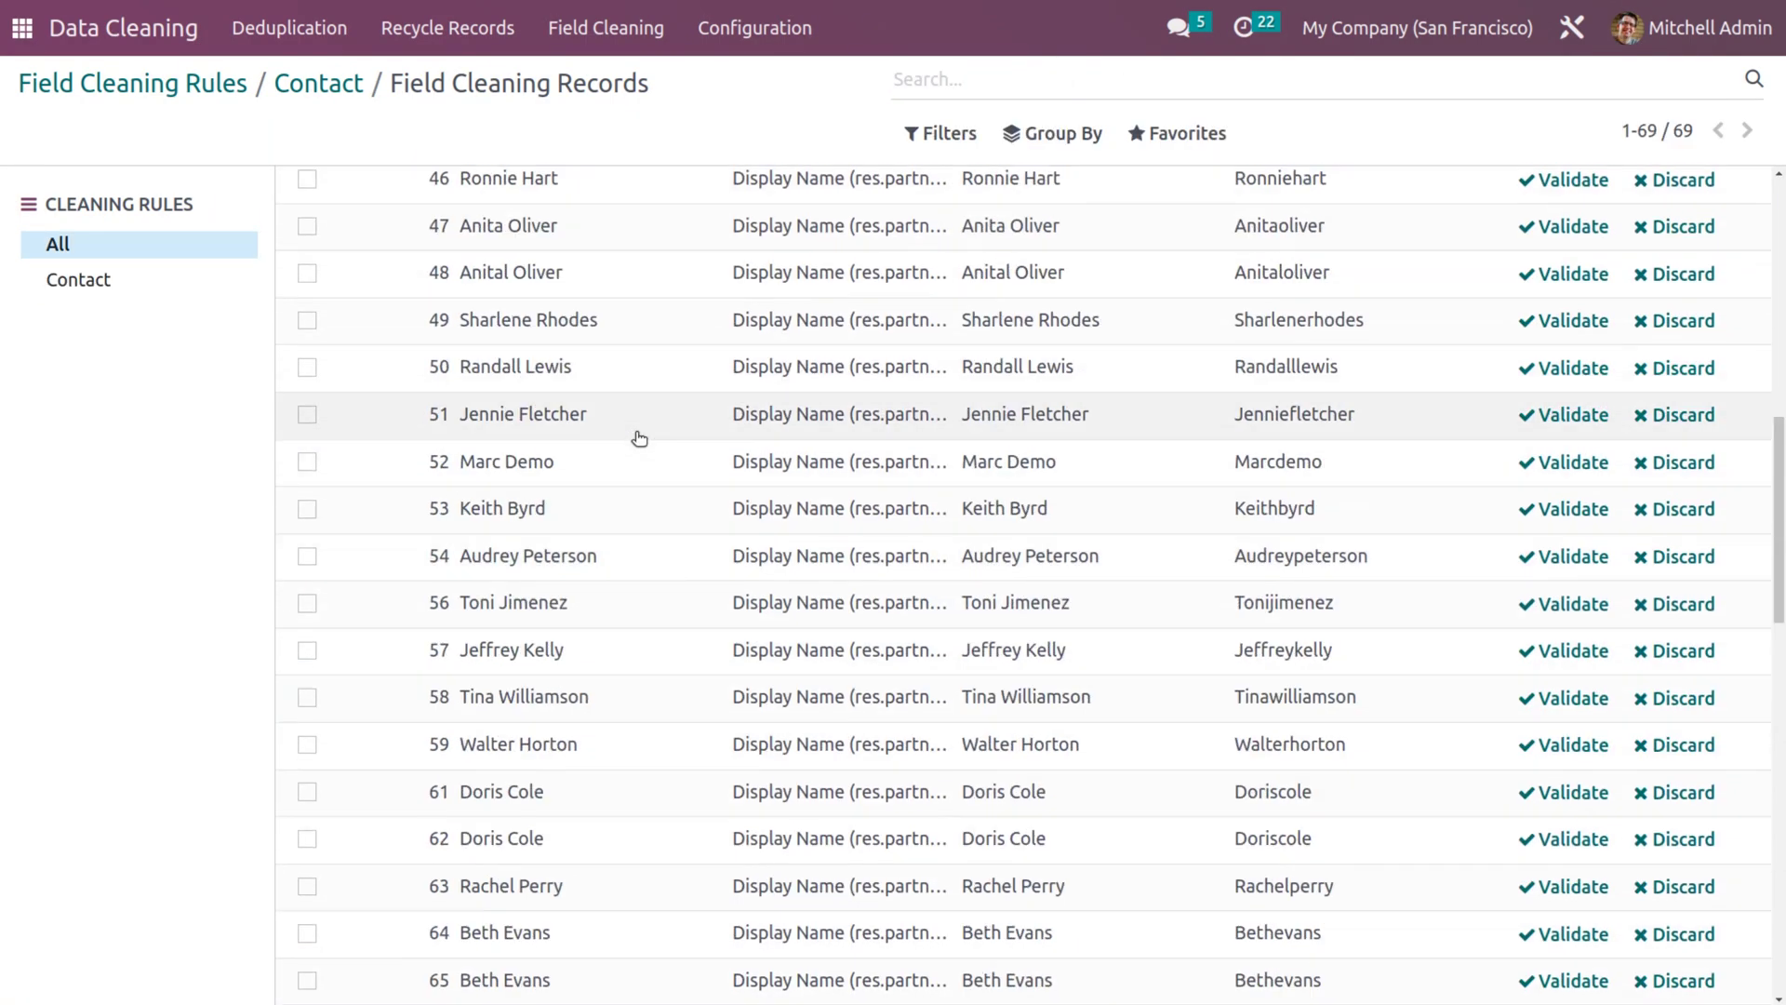
scroll(652, 595, "up", 5)
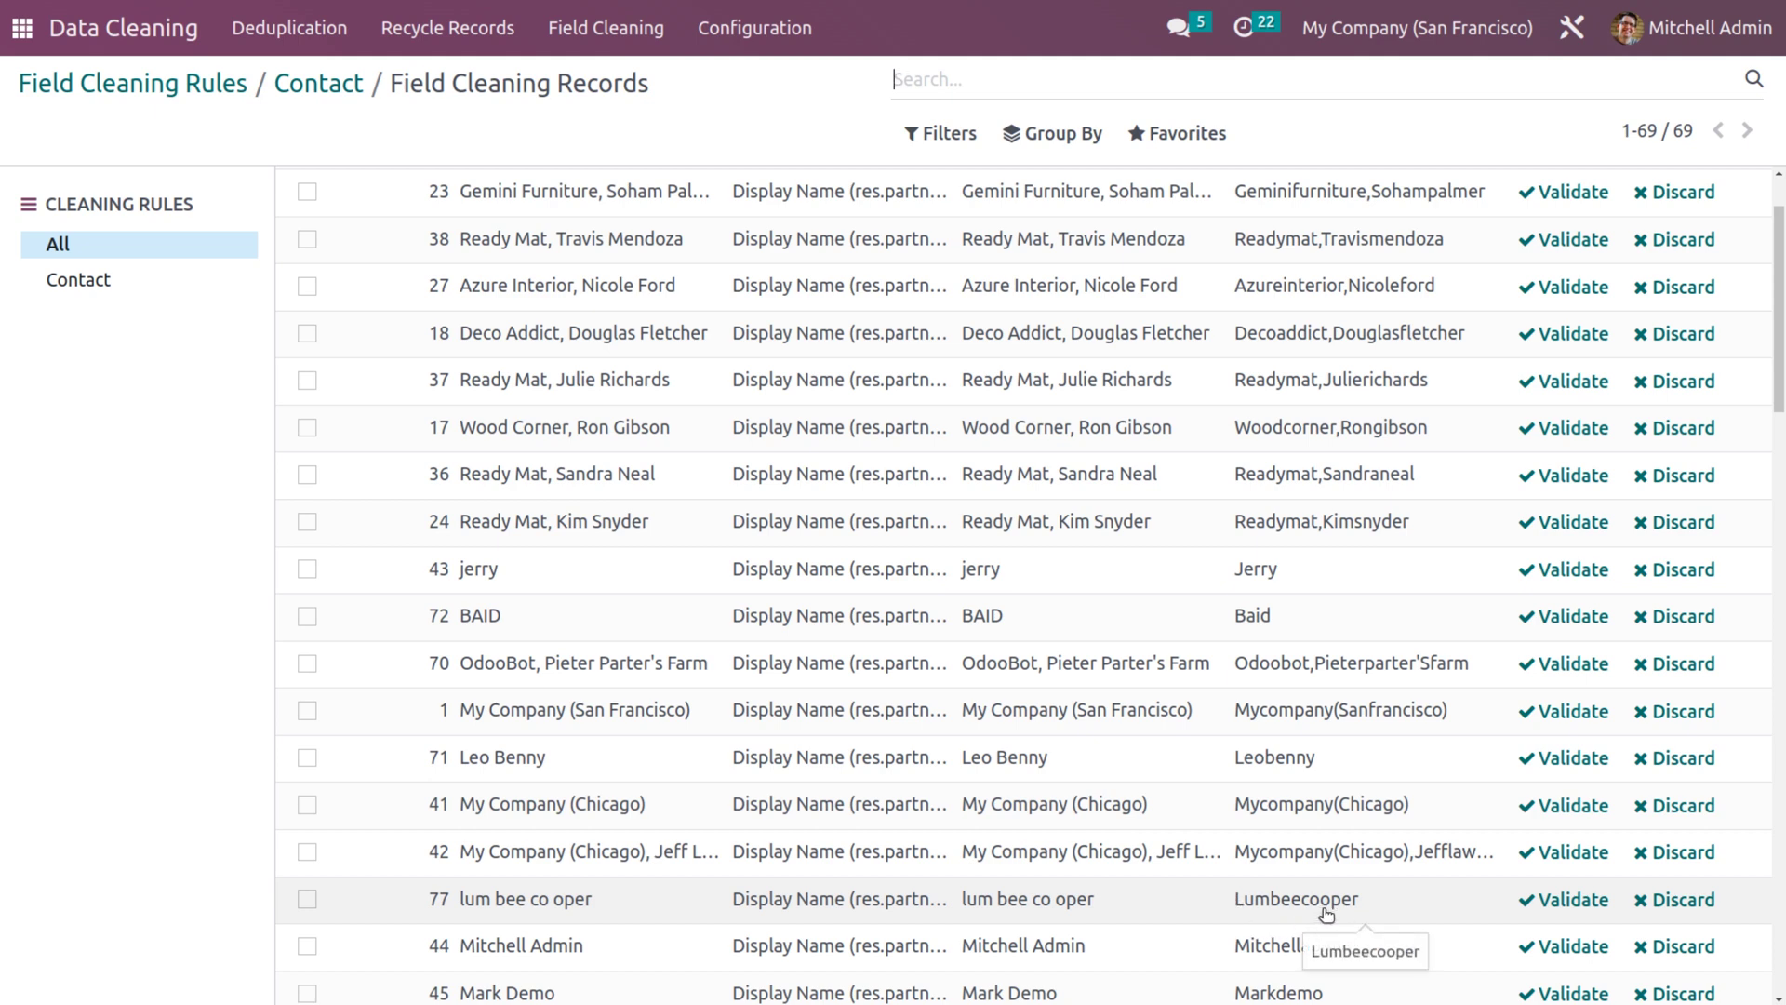
Step: Validate the Lumbeecooper suggestion for lum bee co oper, leaving 68 records
left_click(1568, 901)
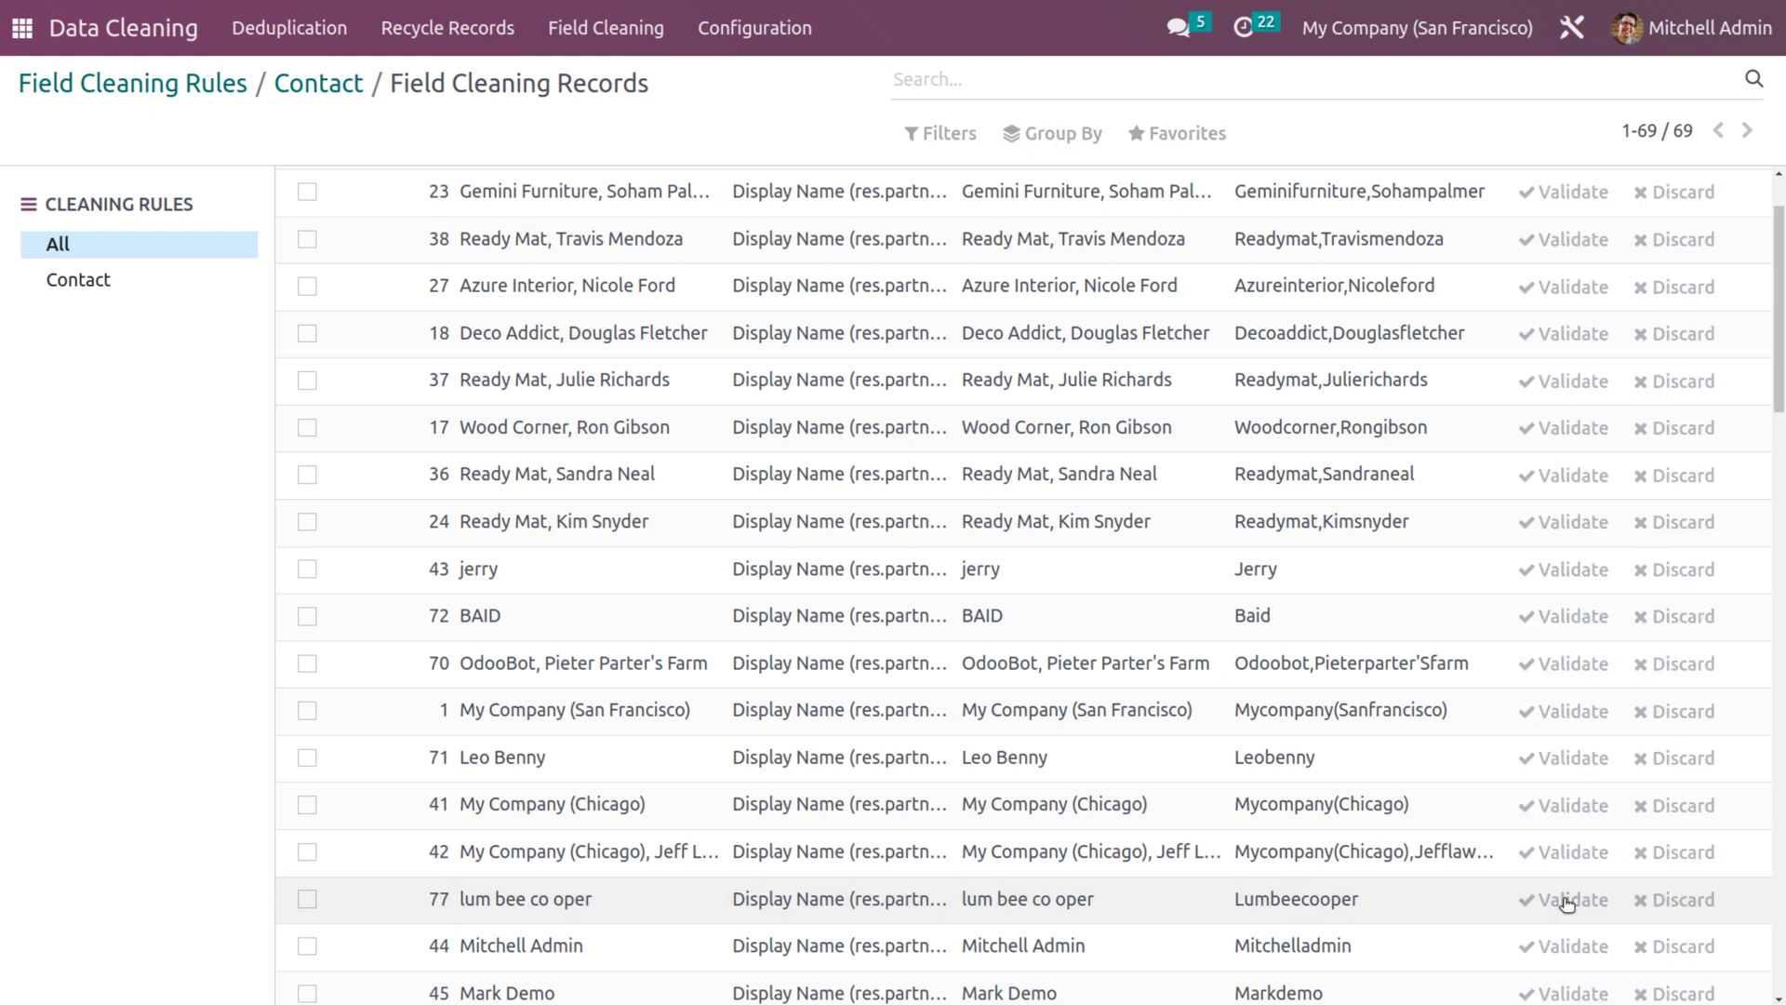
scroll(823, 765, "down", 10)
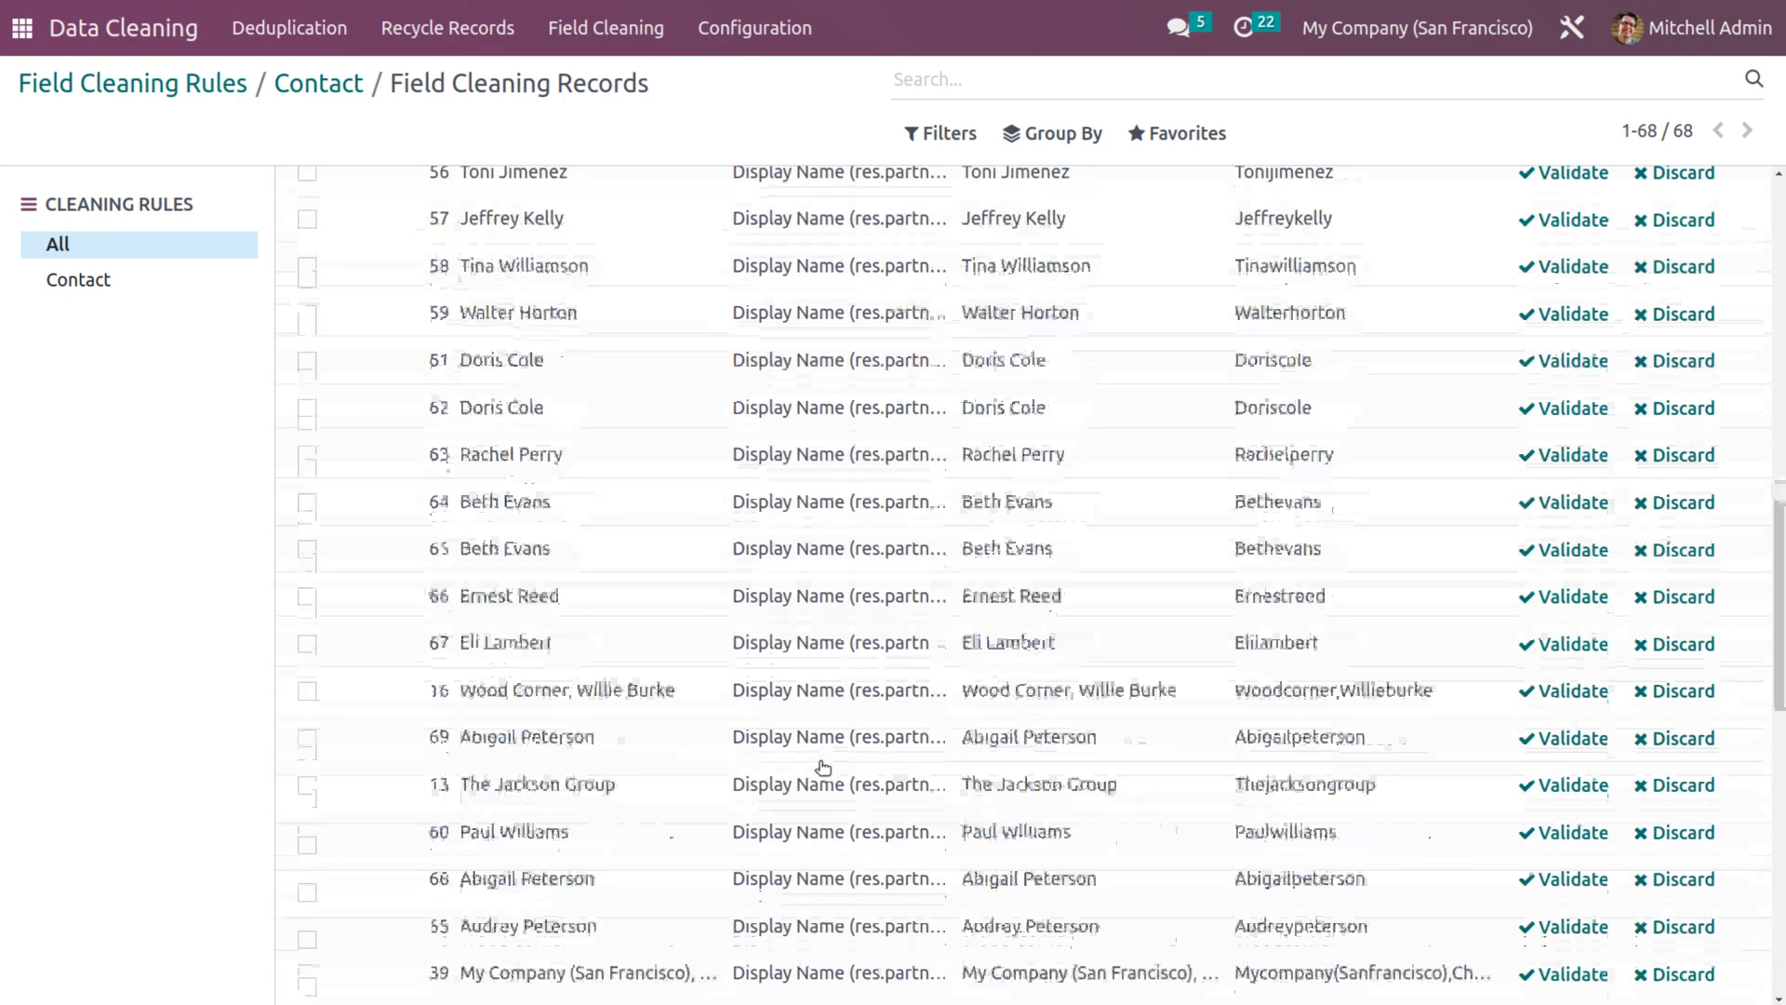
scroll(817, 769, "up", 12)
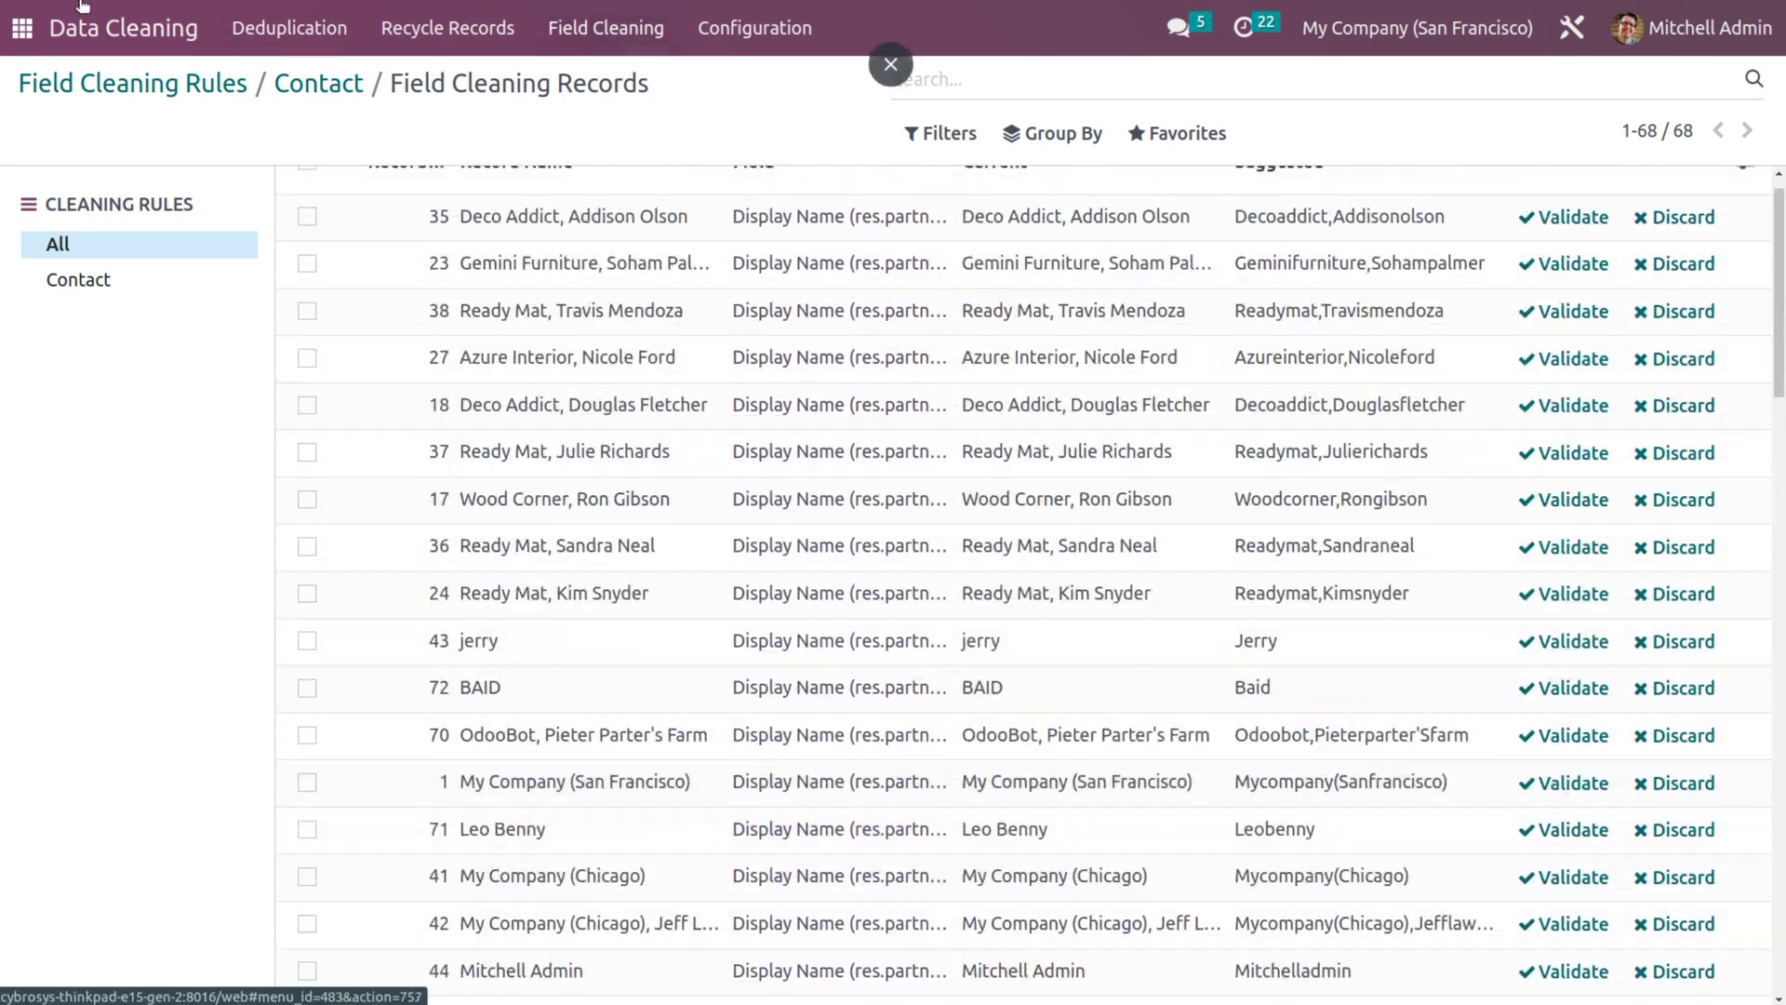
Step: Open Contacts and scroll to confirm the contact now appears as Lumbeecooper
left_click(17, 26)
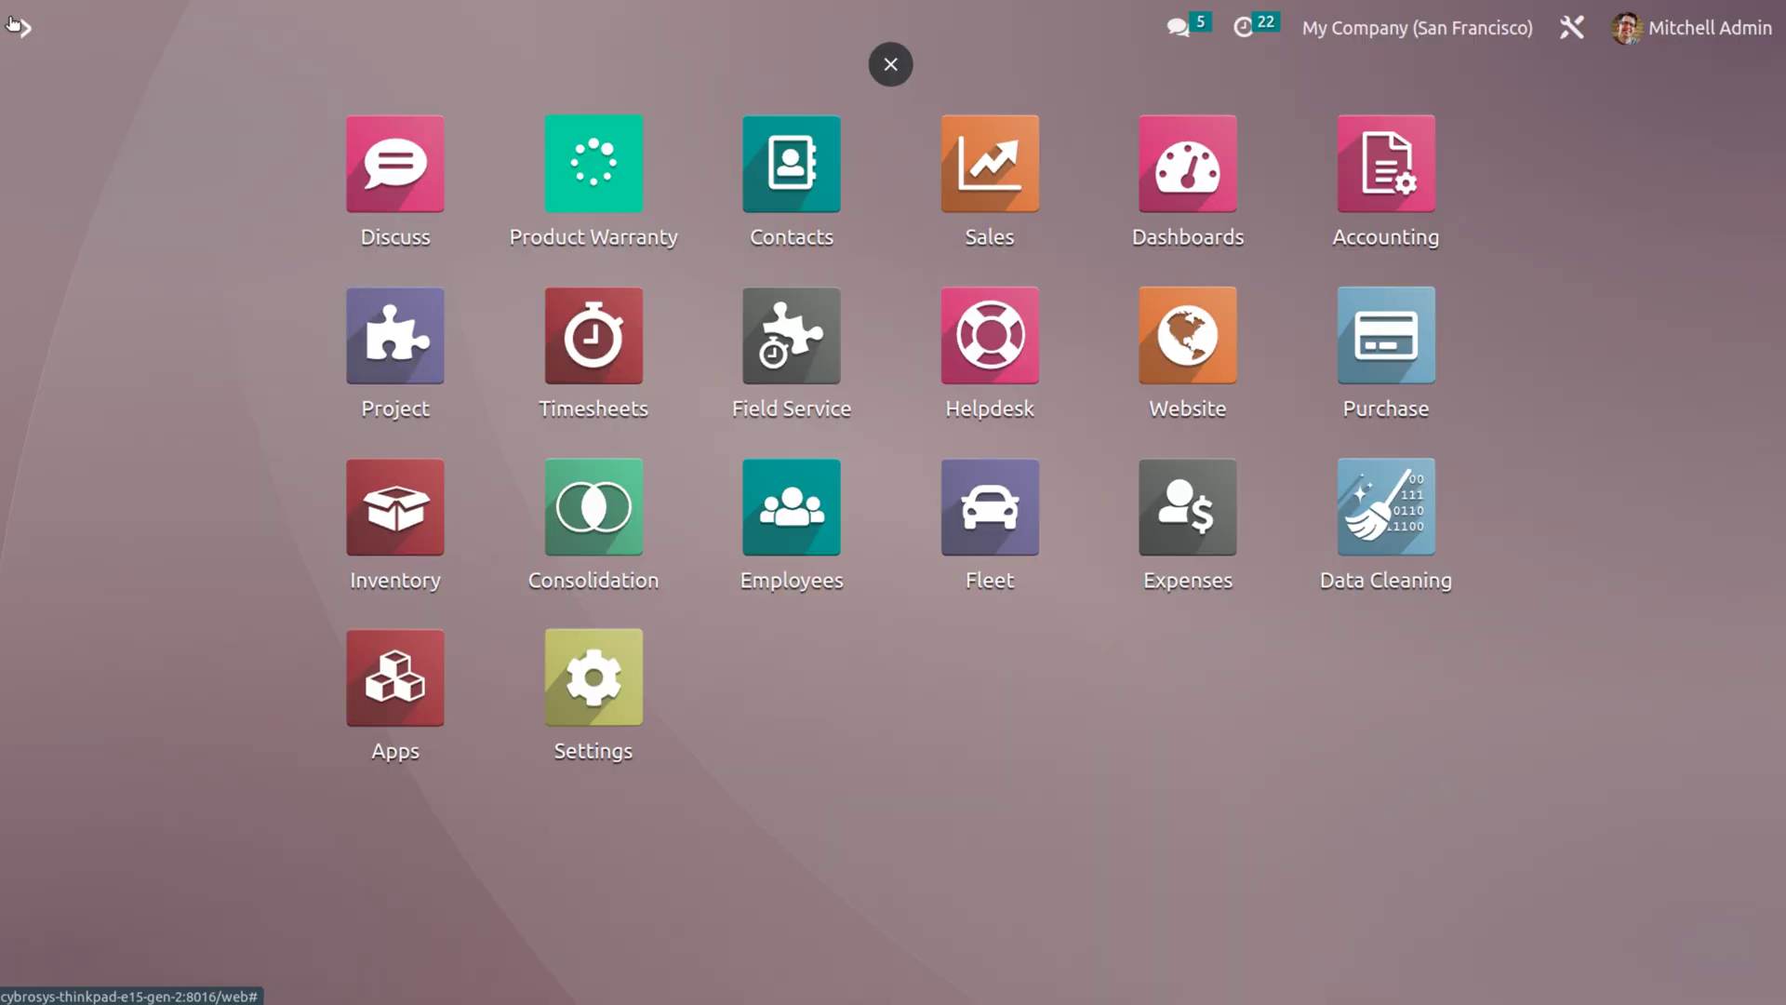
type("c")
key("Return")
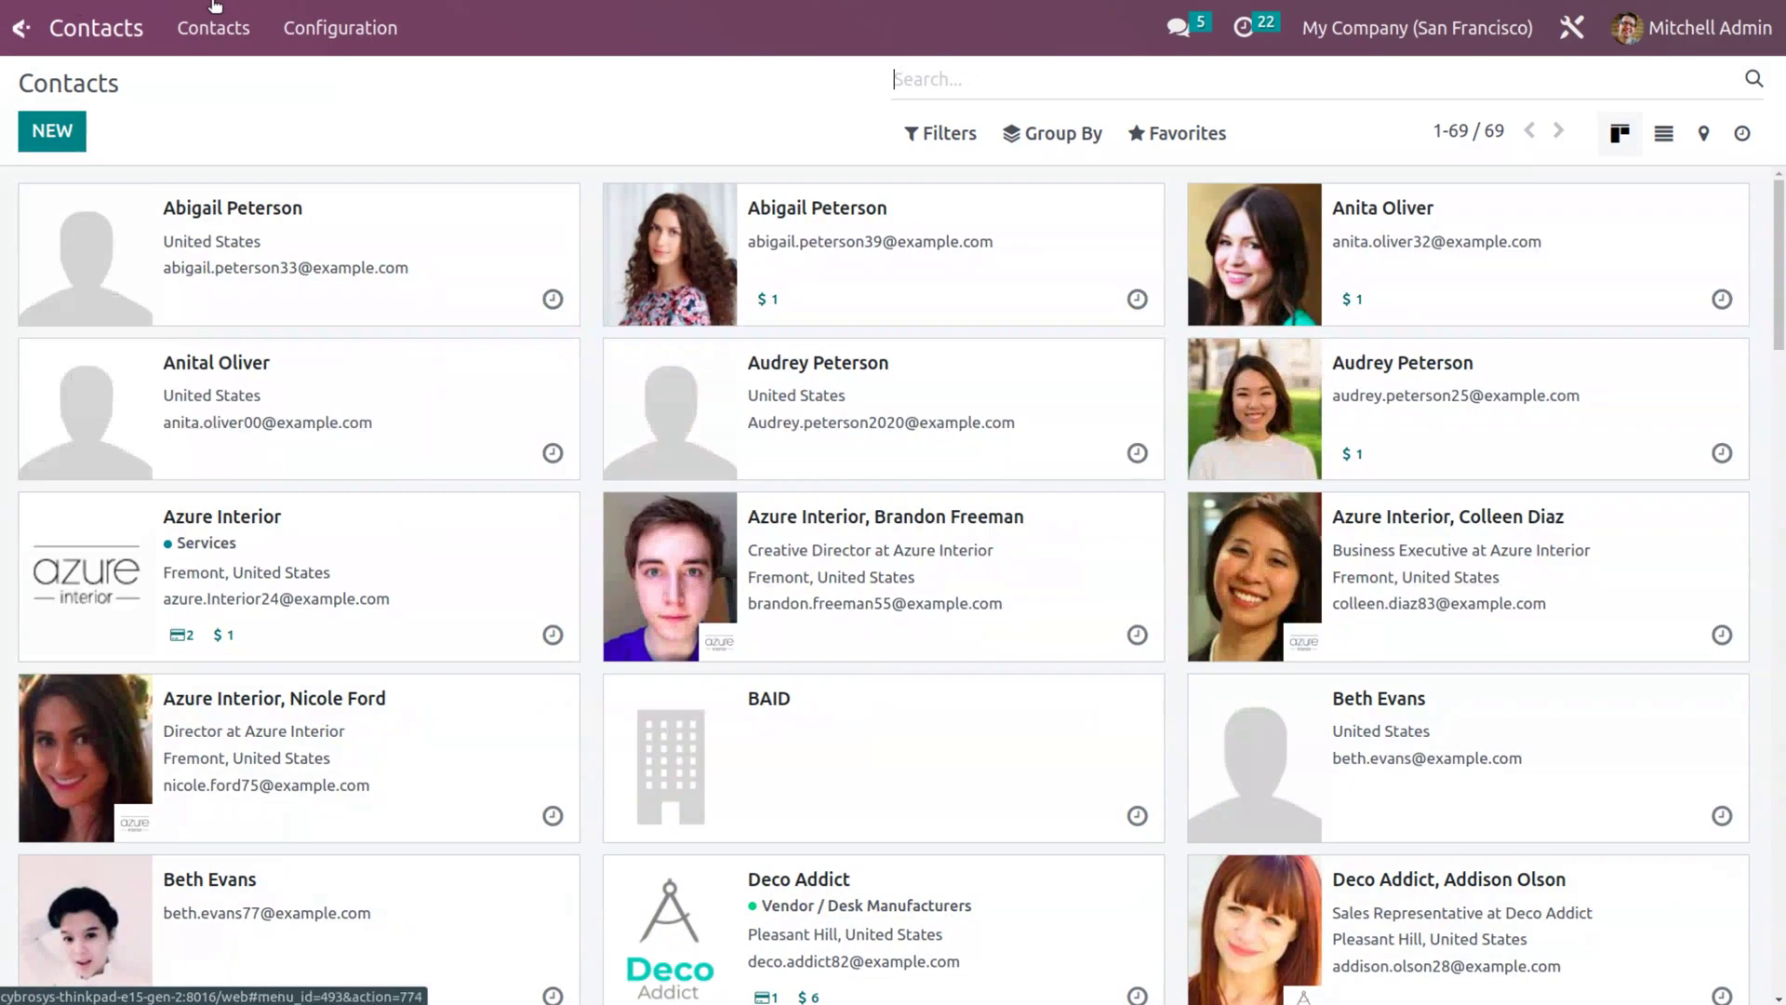
scroll(1055, 762, "down", 3)
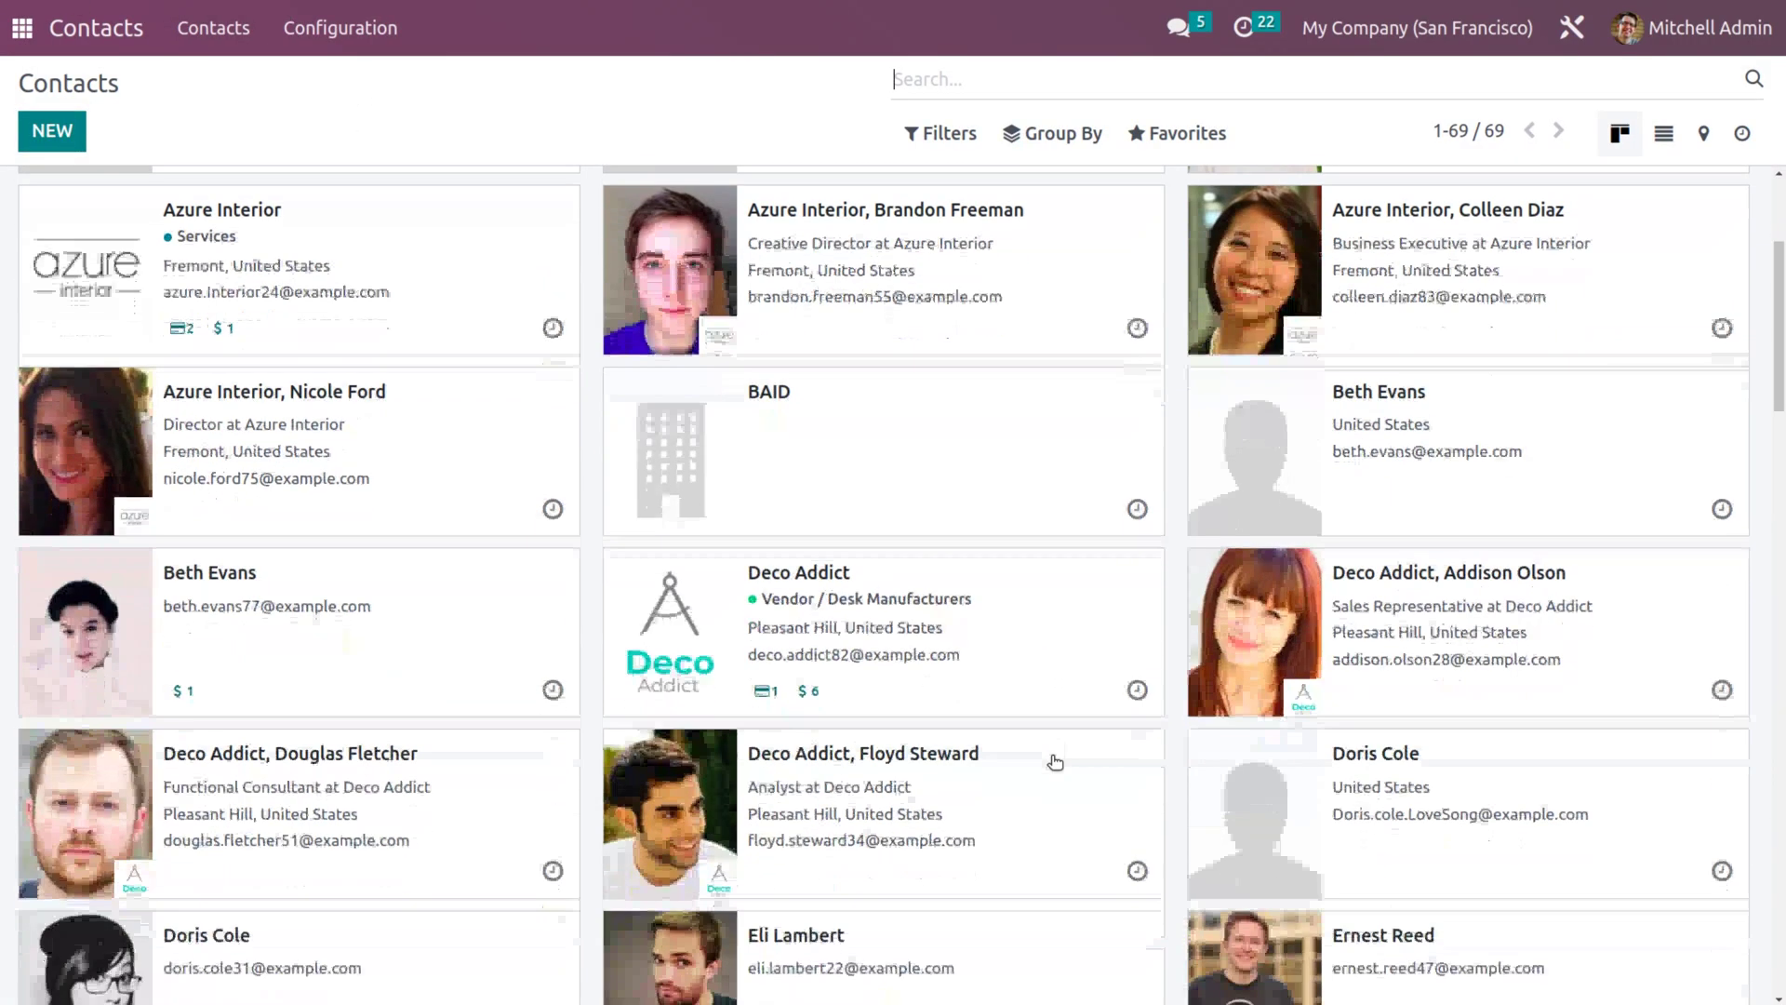
scroll(1055, 762, "down", 8)
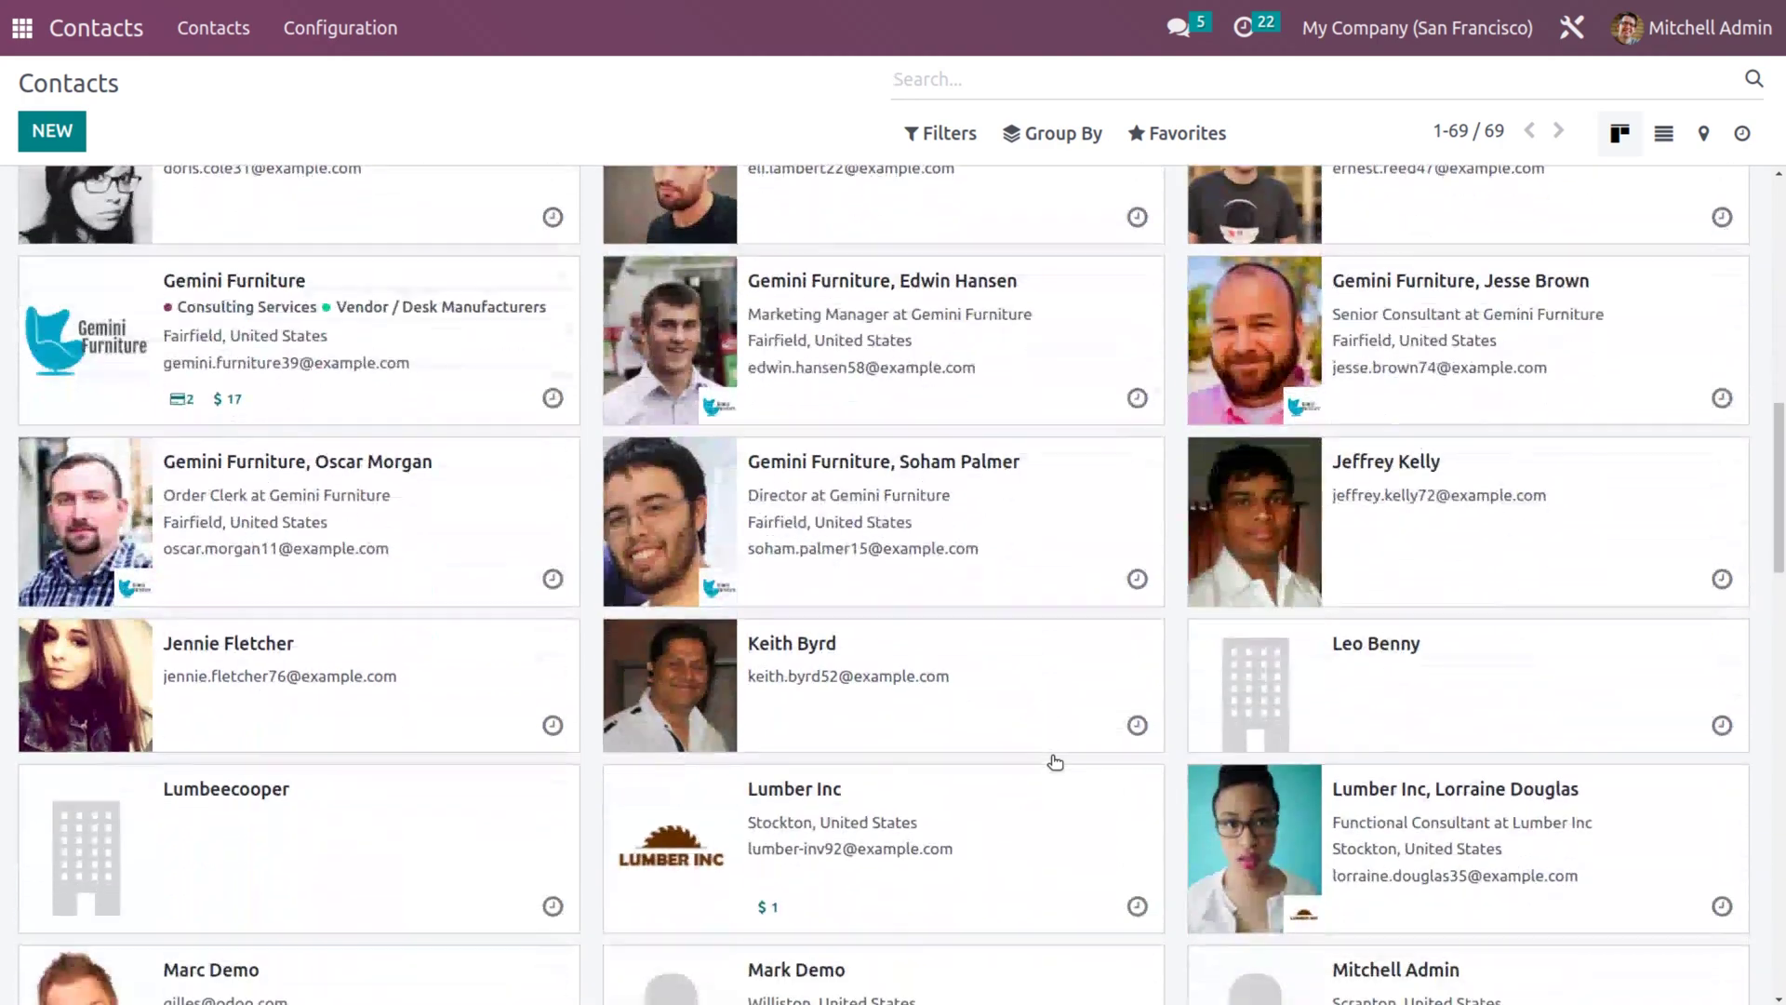
scroll(1055, 762, "down", 3)
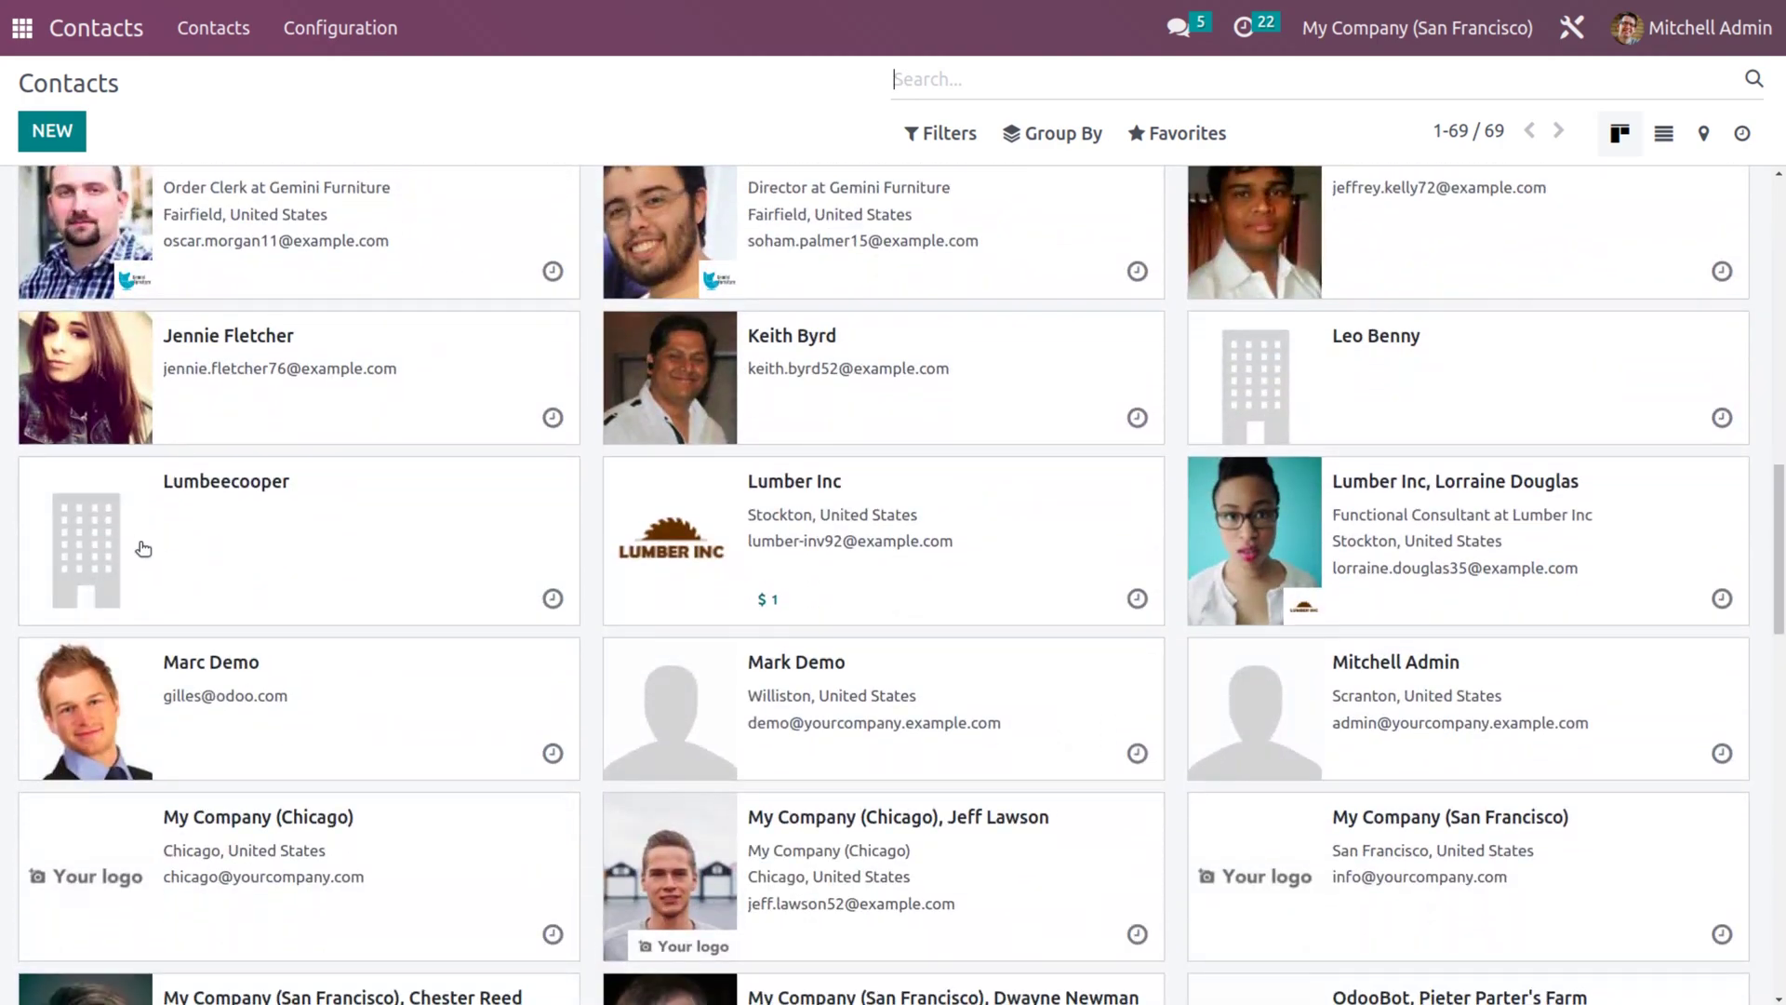